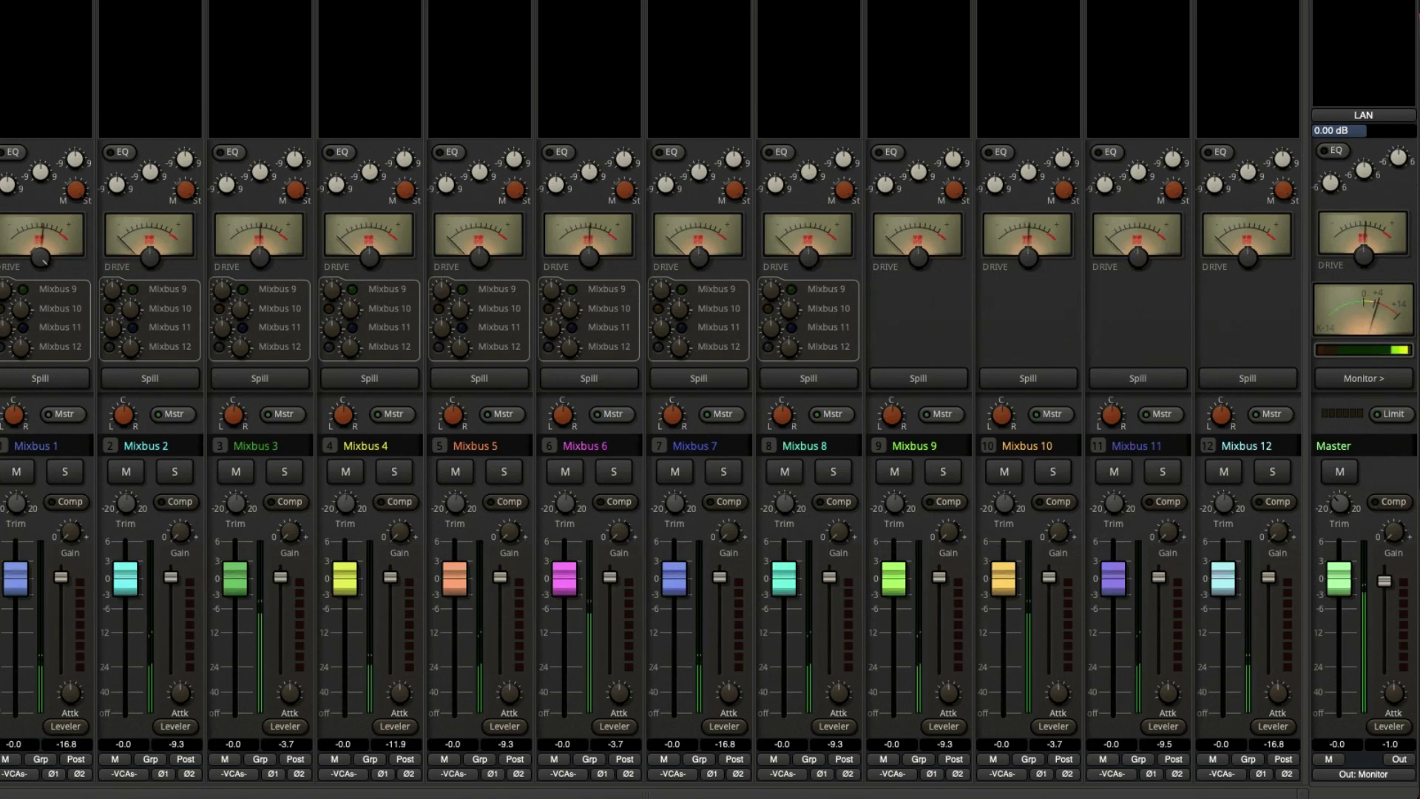
click(141, 397)
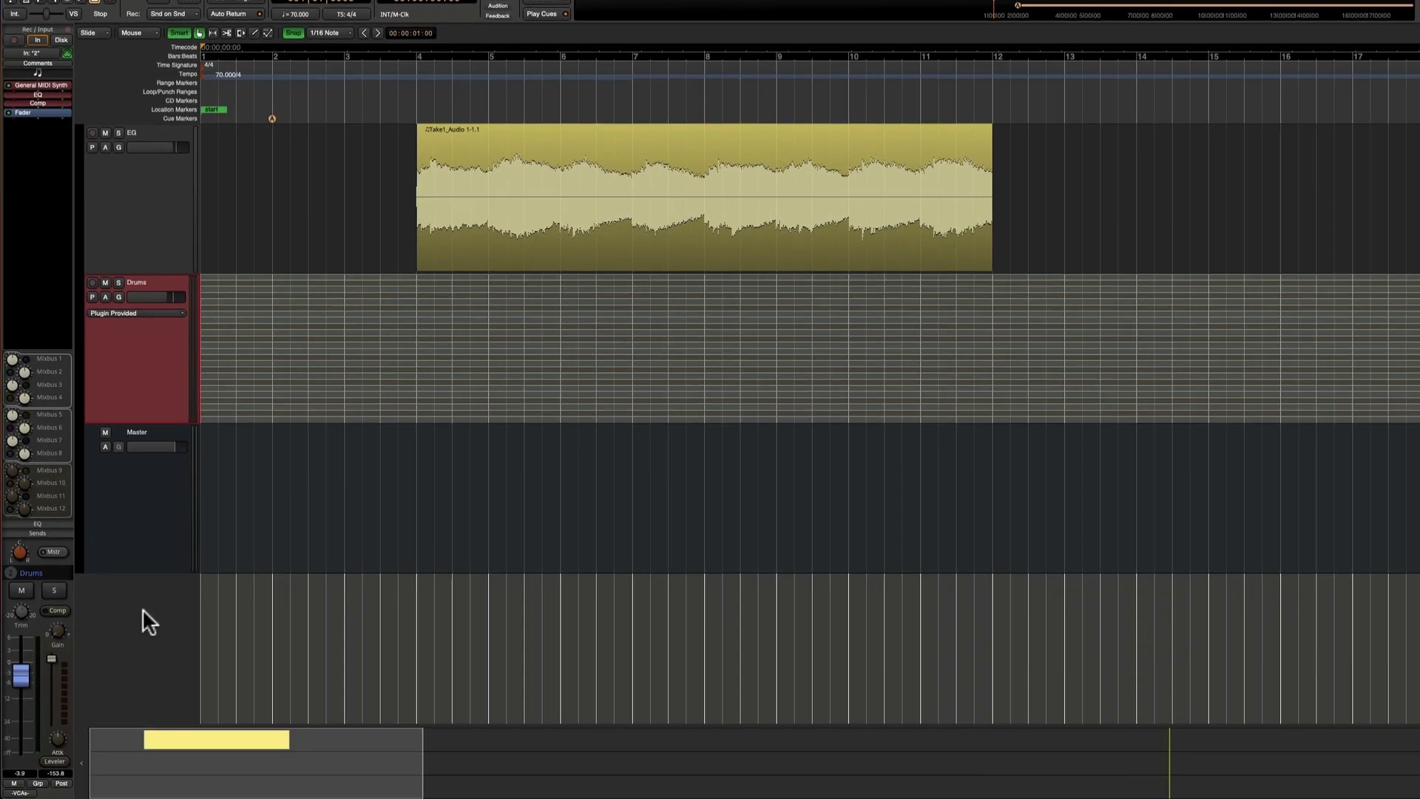
Add a MODO BASS MIDI track below Drums and set its input to Launchkey 25 Launchkey MIDI.
double_click(143, 610)
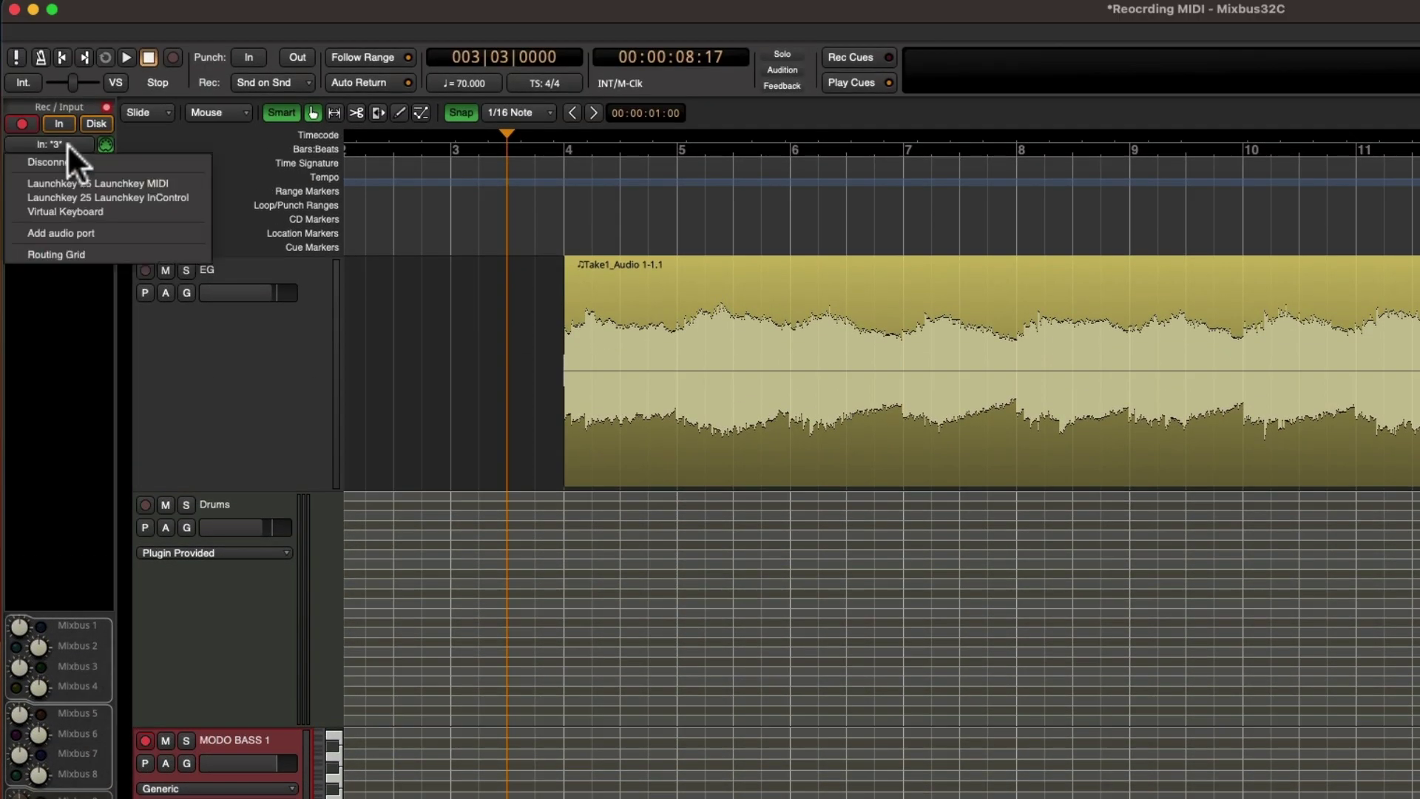
click(80, 183)
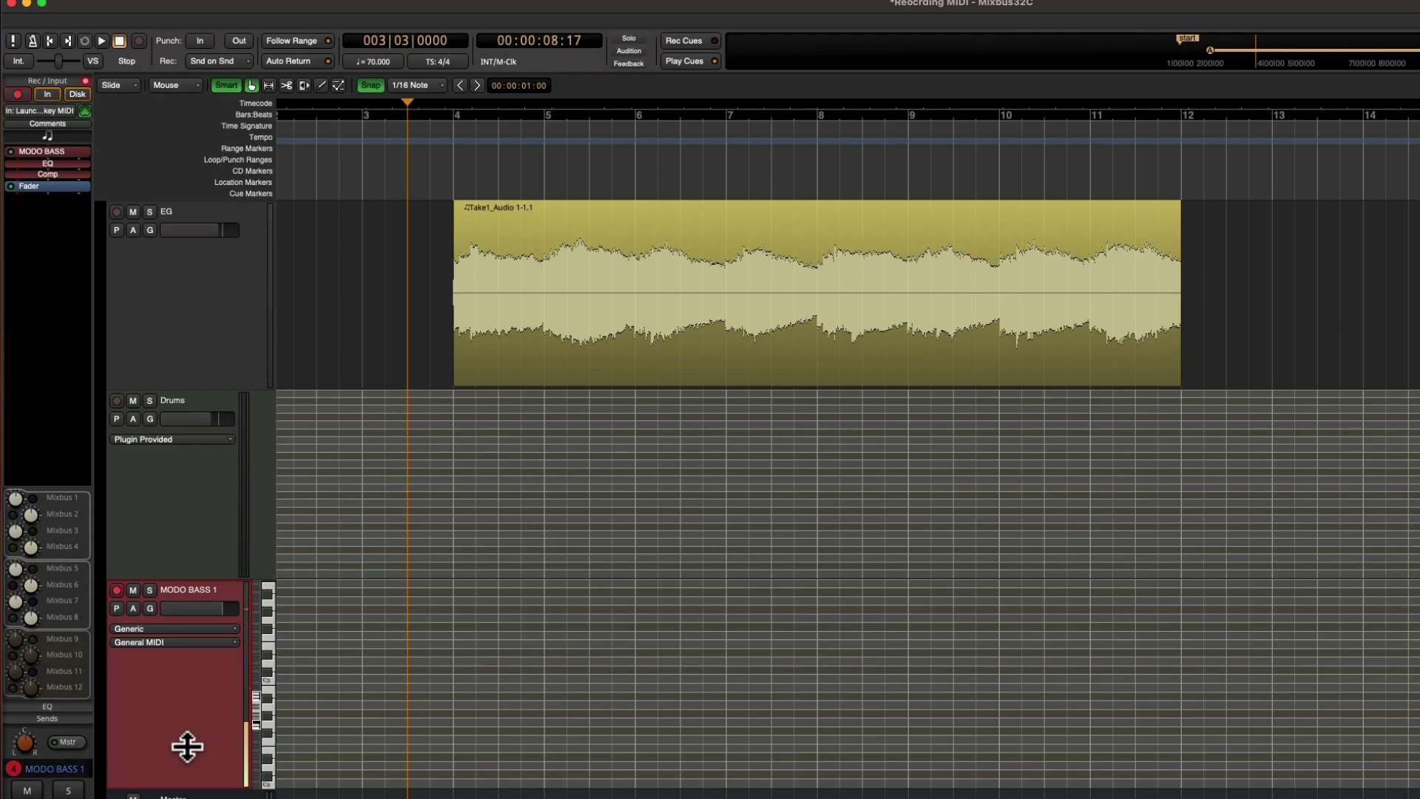
Set the buffer size to 64 samples in the Audio/MIDI setup.
key(alt+a)
drag(425, 28, 902, 467)
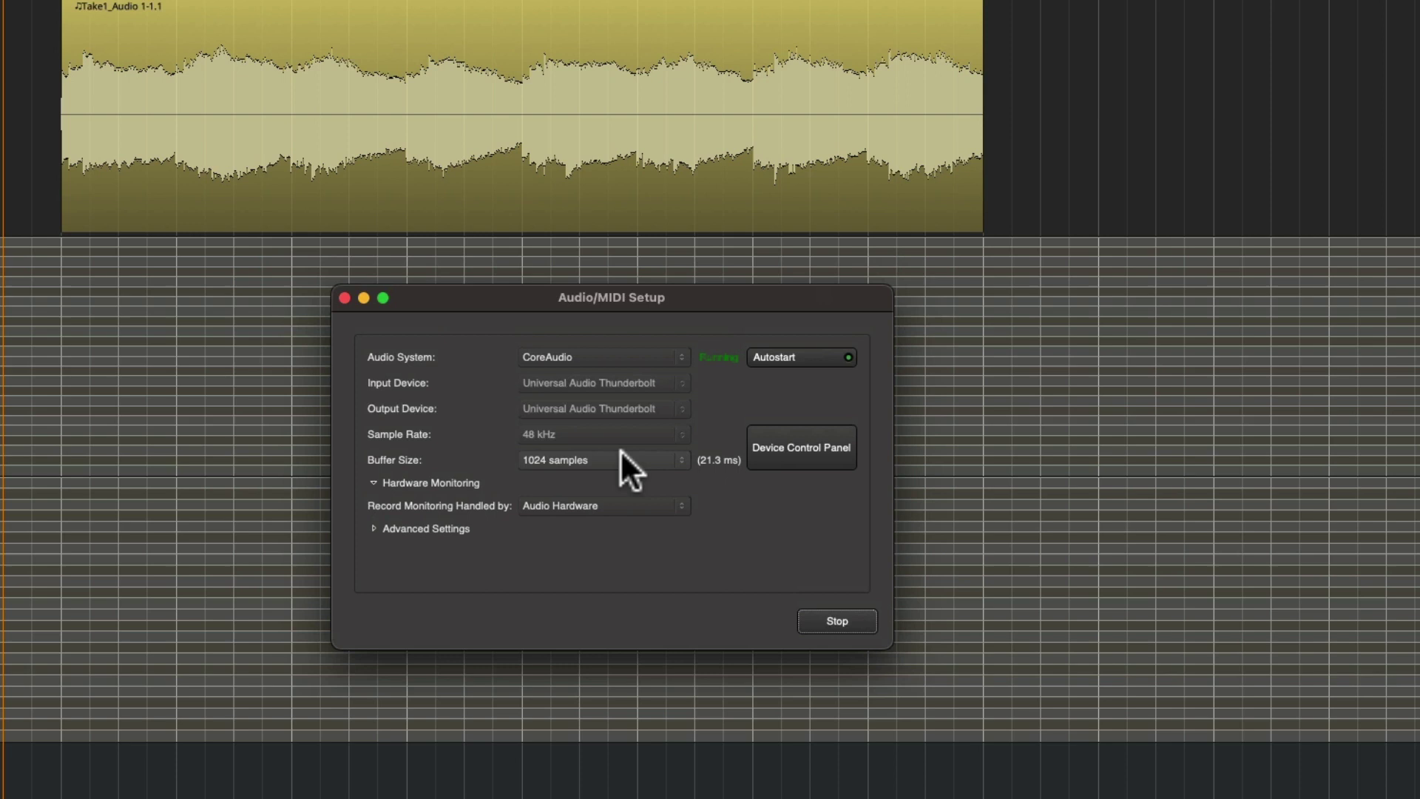
click(619, 457)
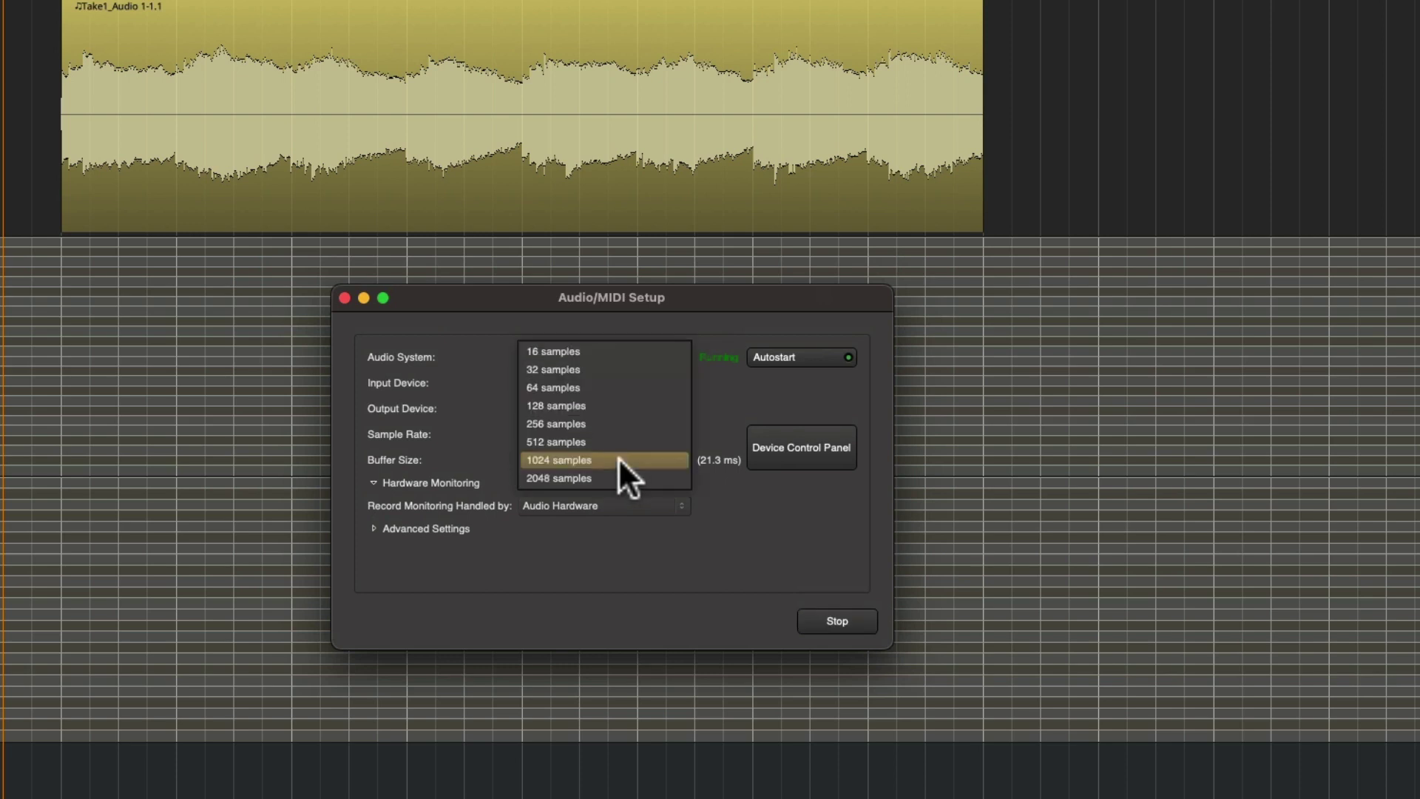
click(606, 383)
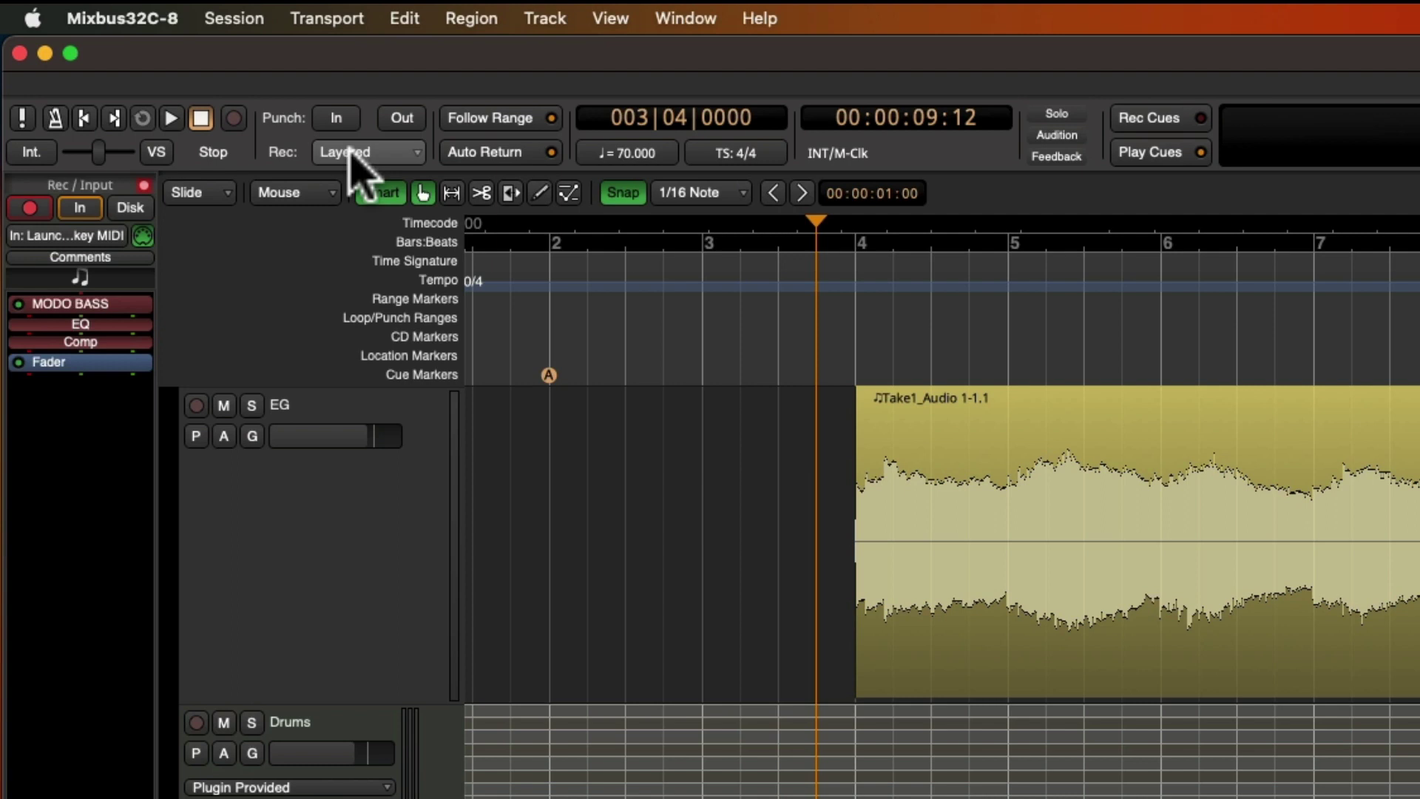
Set the record mode to Layered and record a MIDI bass take on MODO BASS 1 from 3|04|0000 to just past bar 8.
click(351, 152)
click(351, 154)
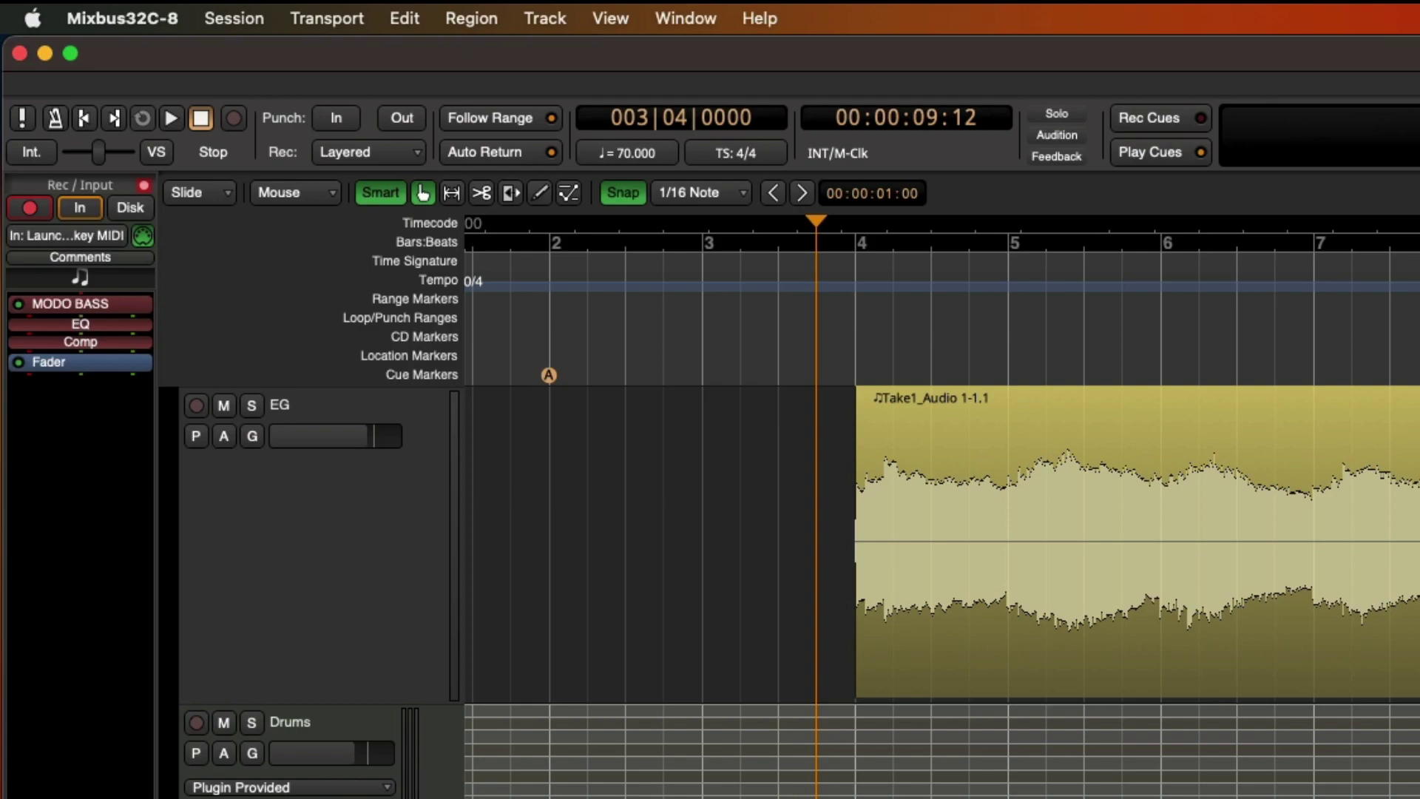
key(shift+space)
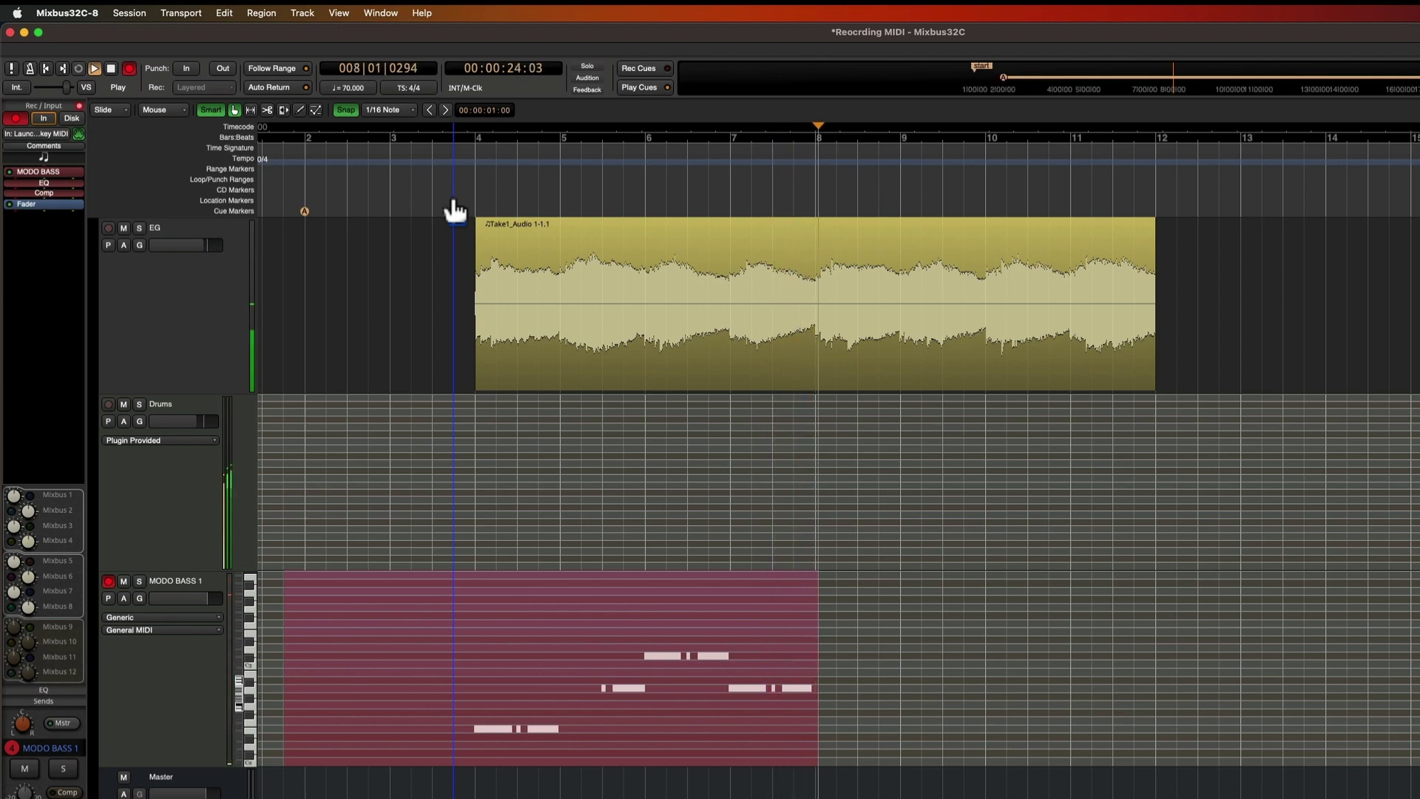
key(space)
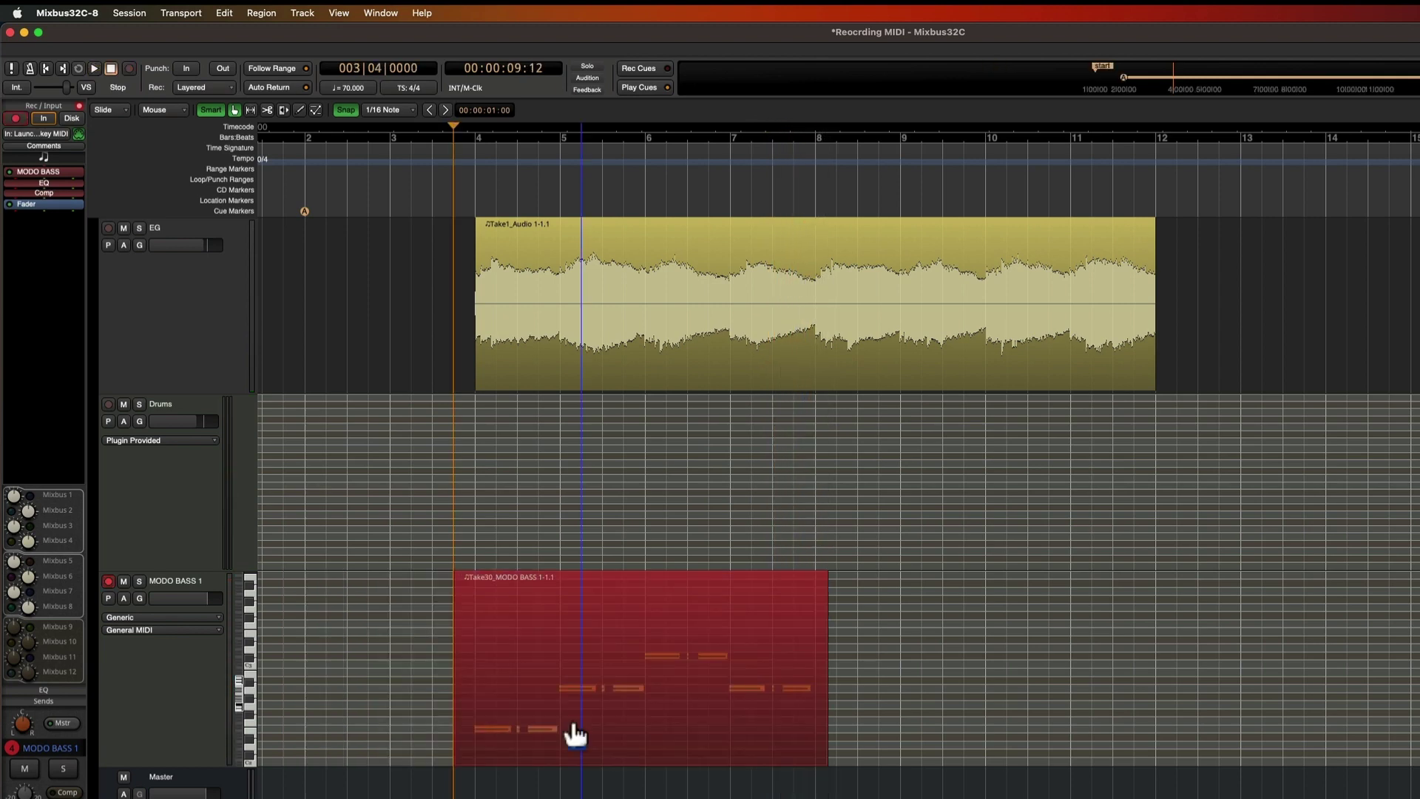
Quantize the note starts of the recorded bass region to the main grid at strength 100.
click(575, 732)
key(z)
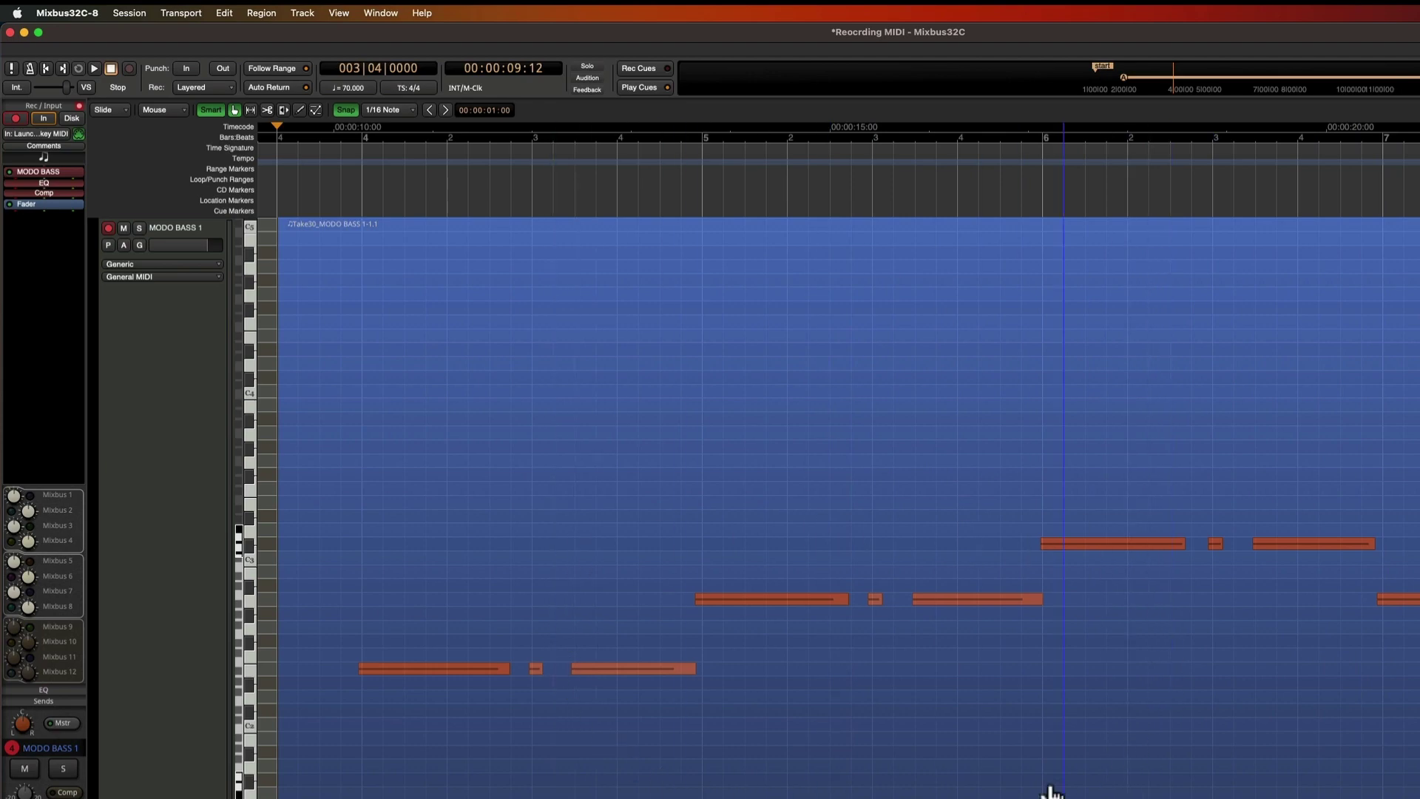
click(778, 795)
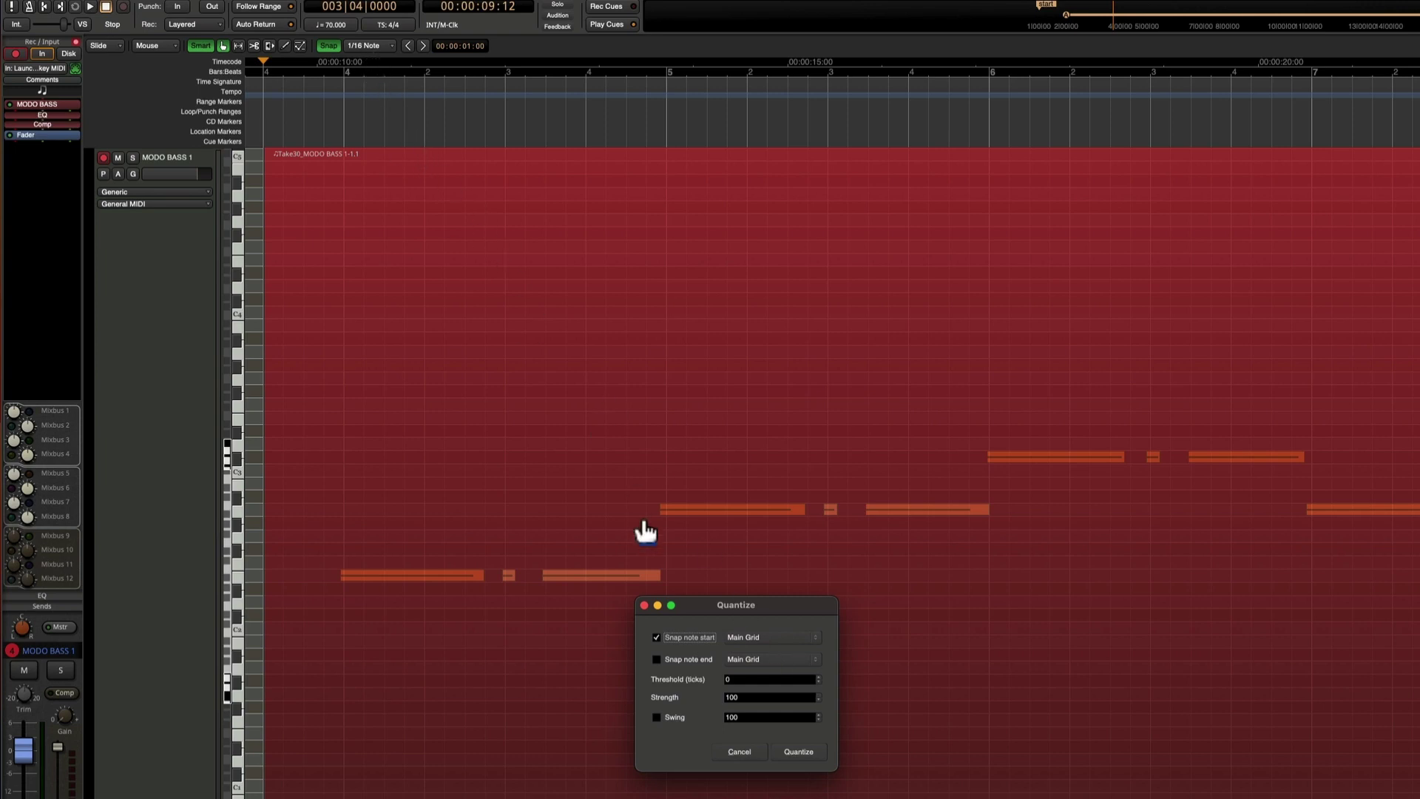
click(797, 751)
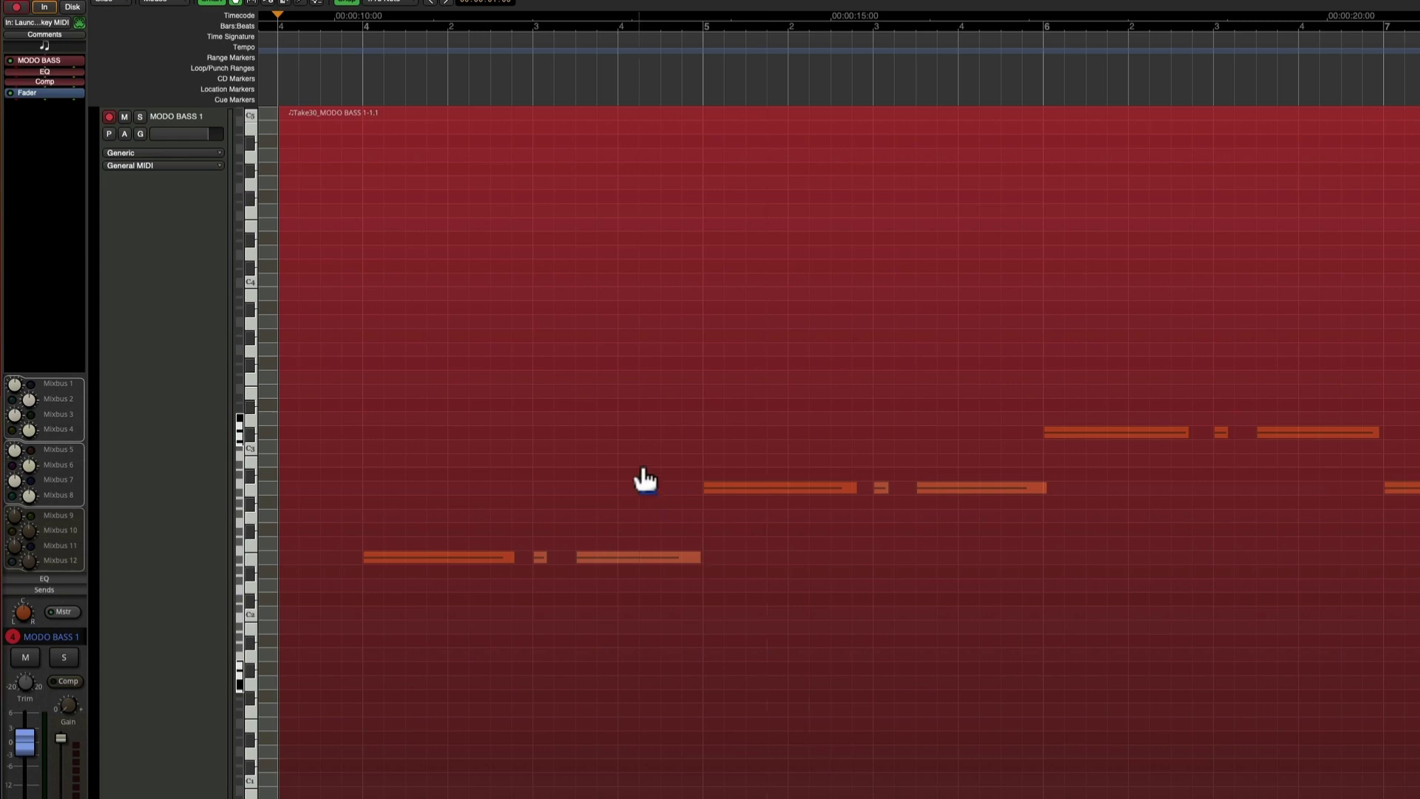
key(z)
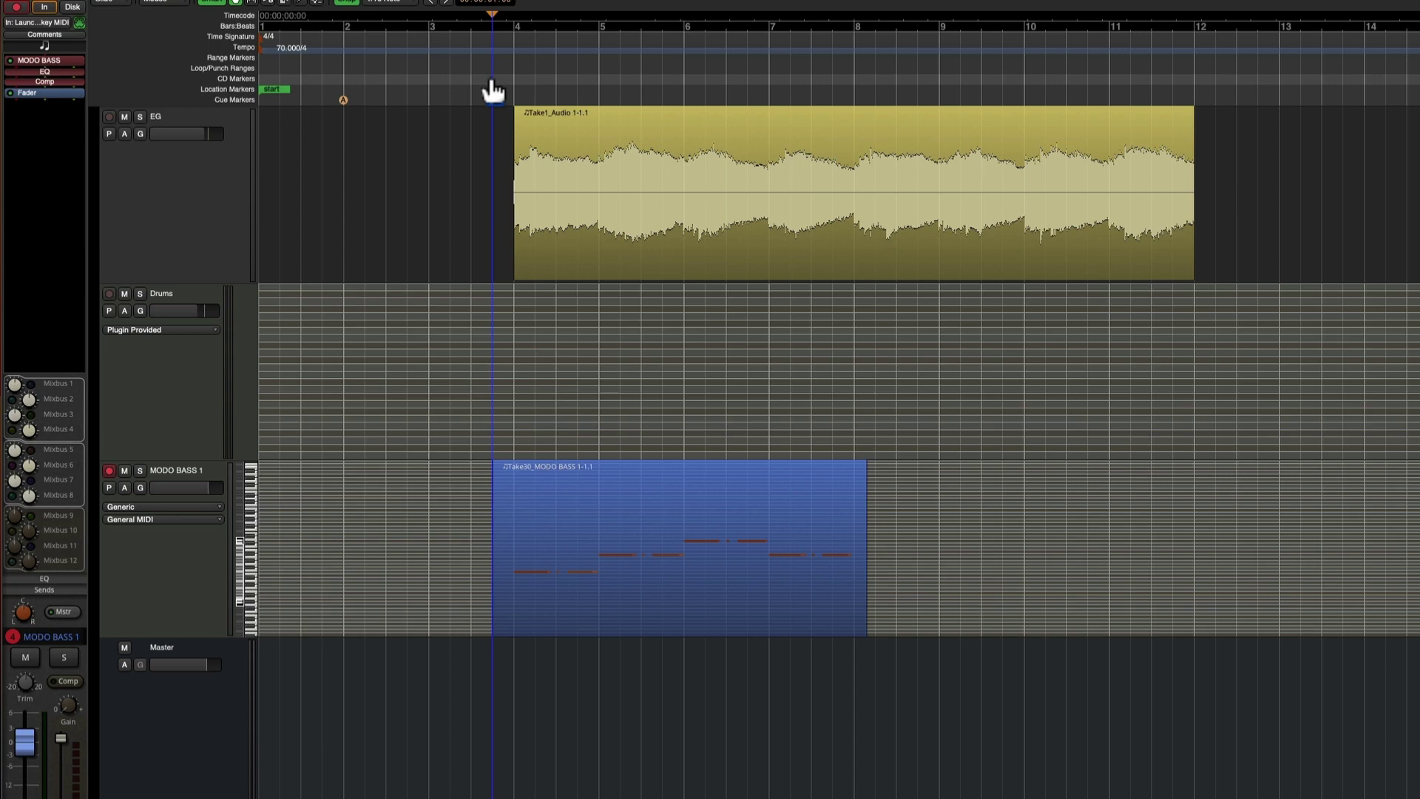
Record a second layered bass take from 3|04|0000 and quantize its note starts to the main grid at strength 100.
key(shift+space)
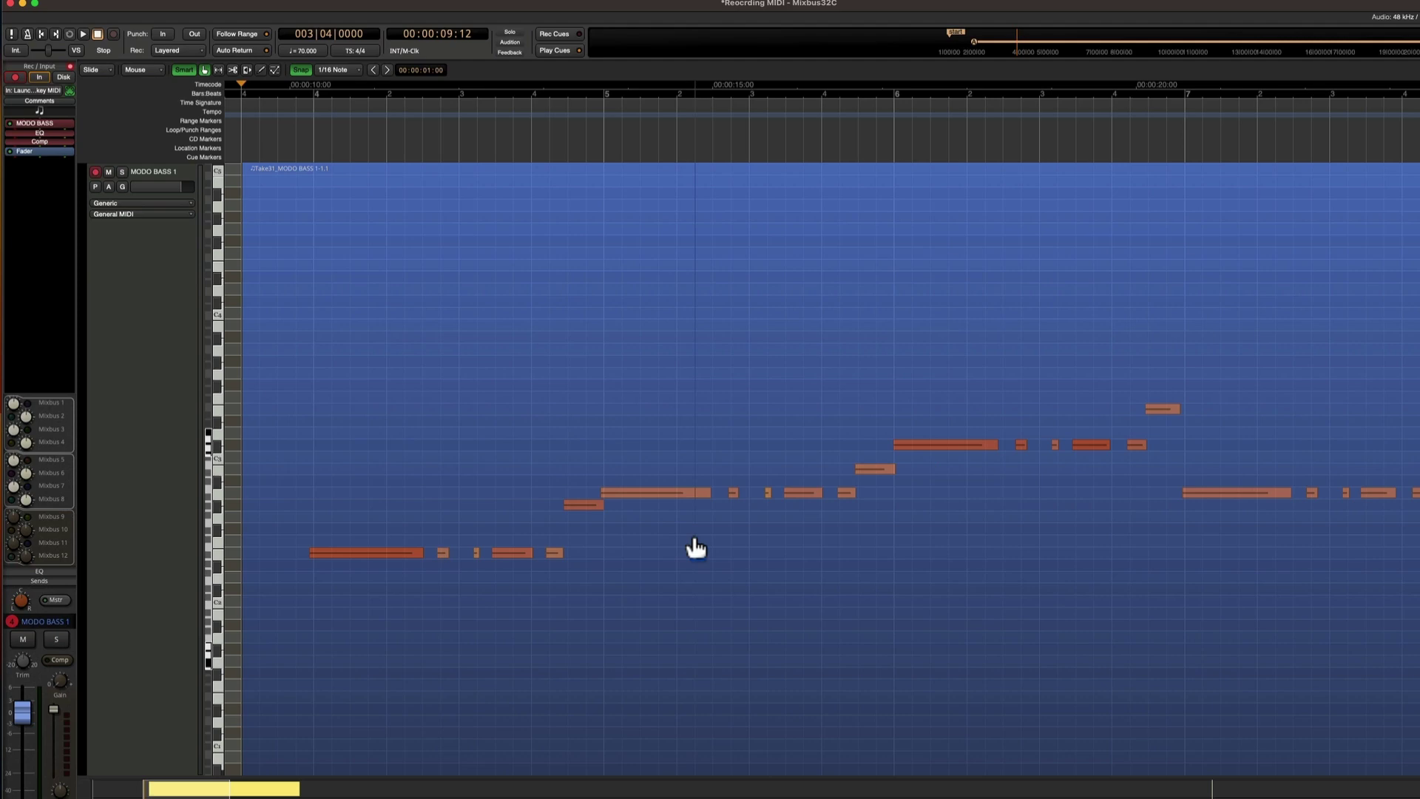
click(686, 590)
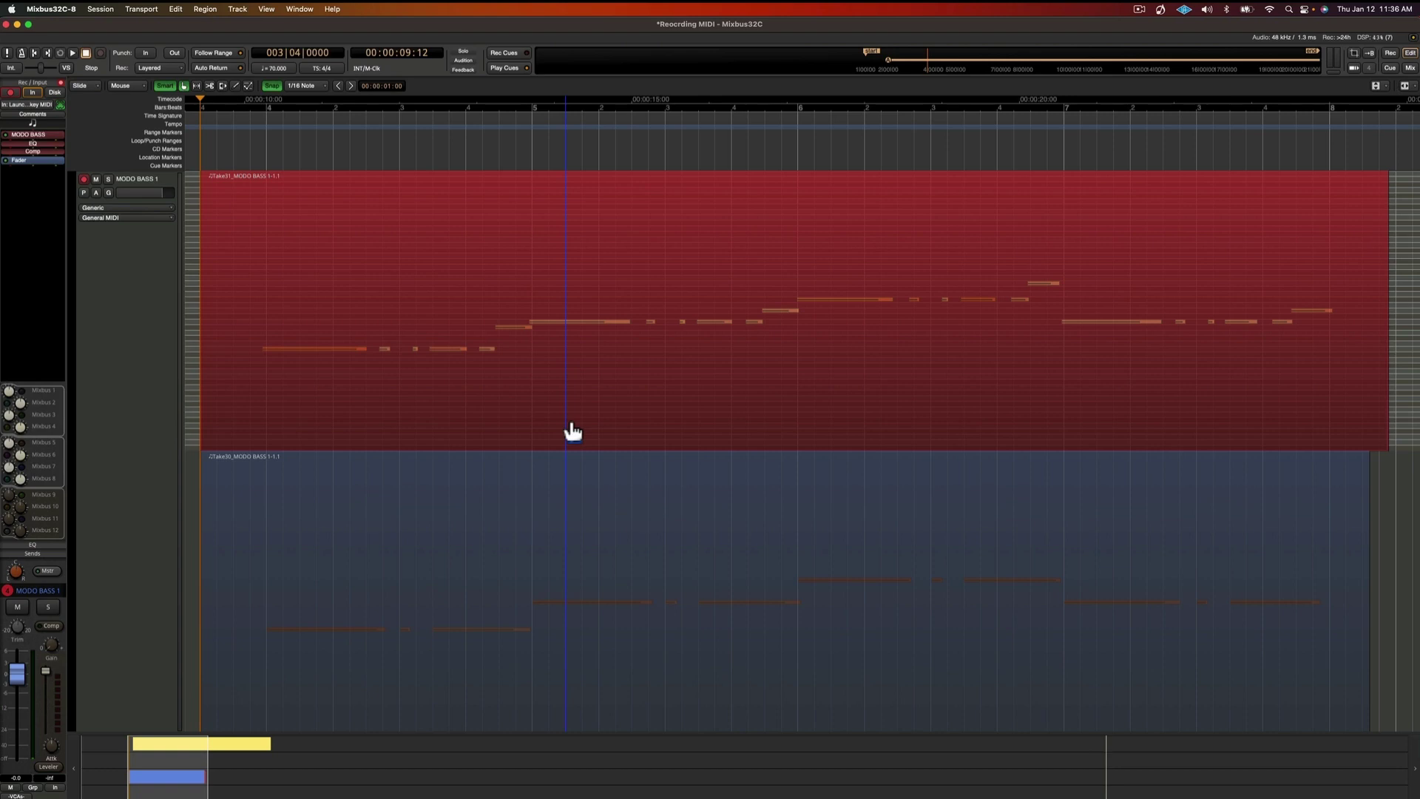
key(q)
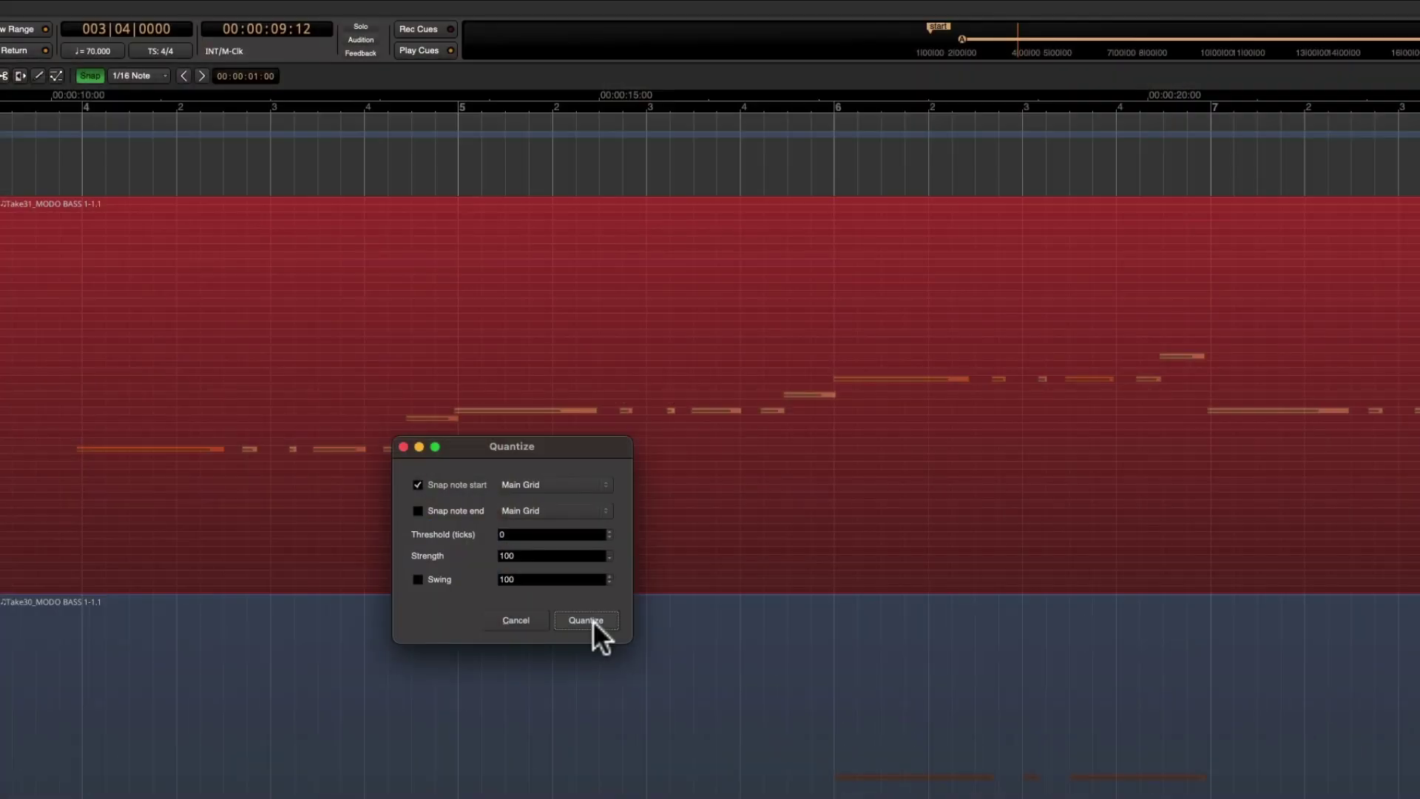
click(586, 620)
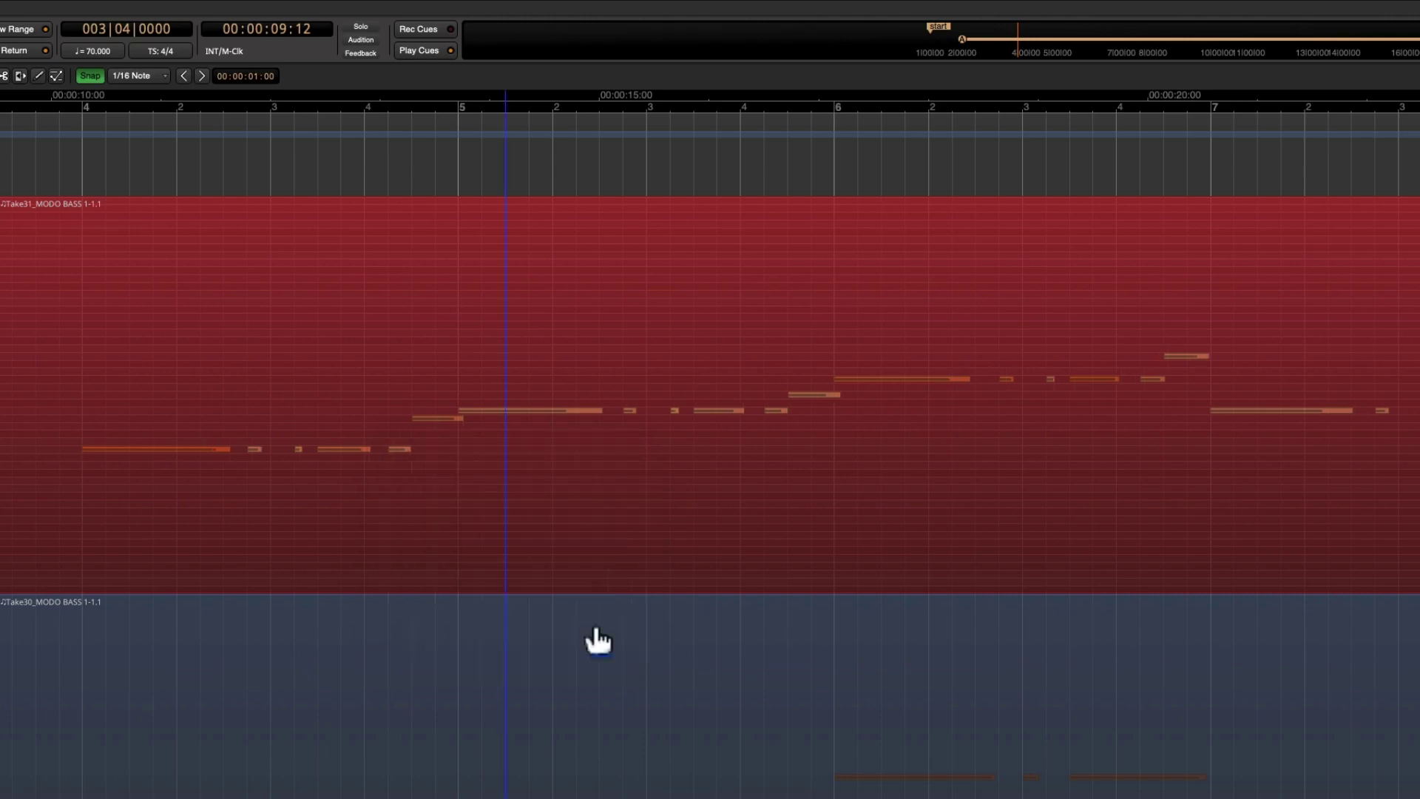
Record a Non-Layered bass take over the existing takes and extend the start of the cut Take31 region back over it.
click(58, 174)
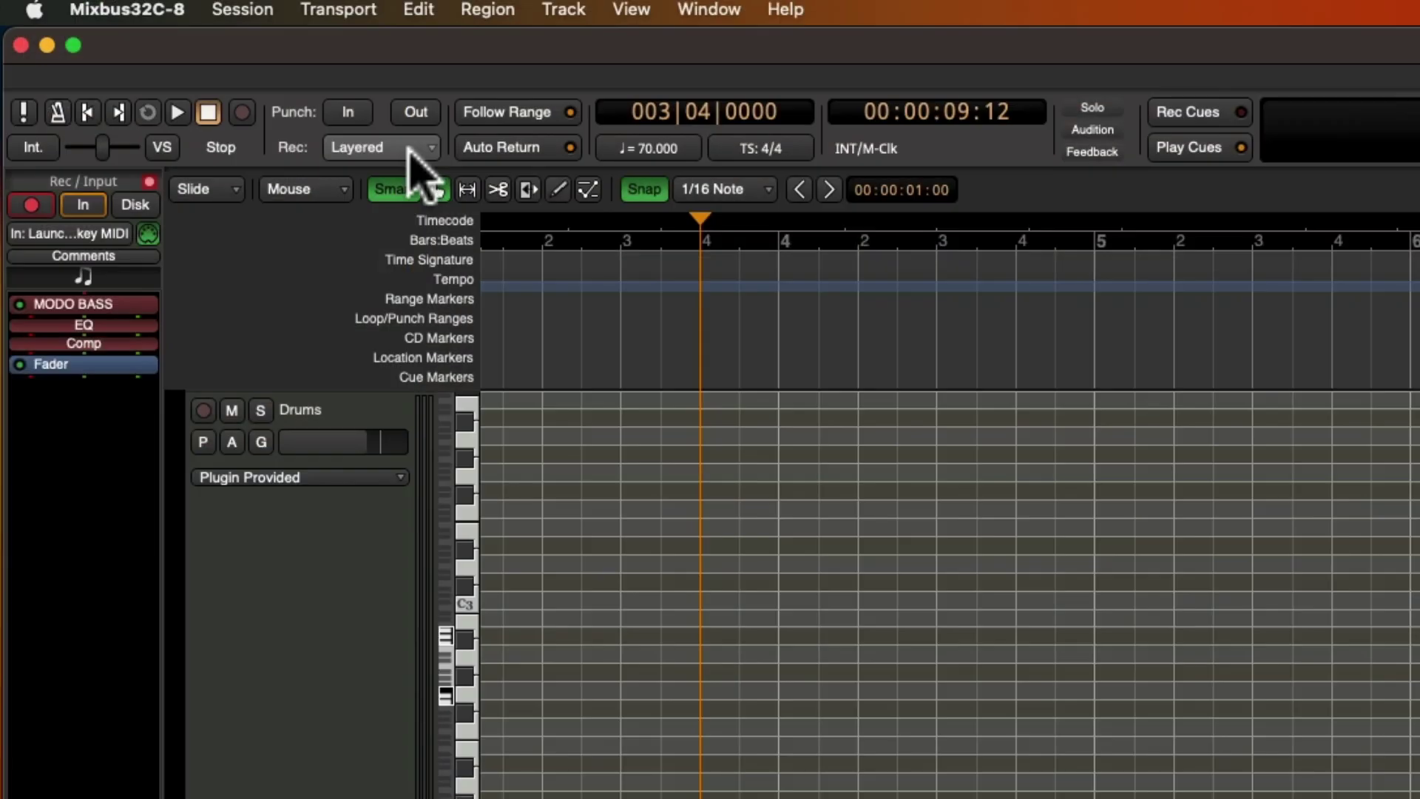
click(411, 148)
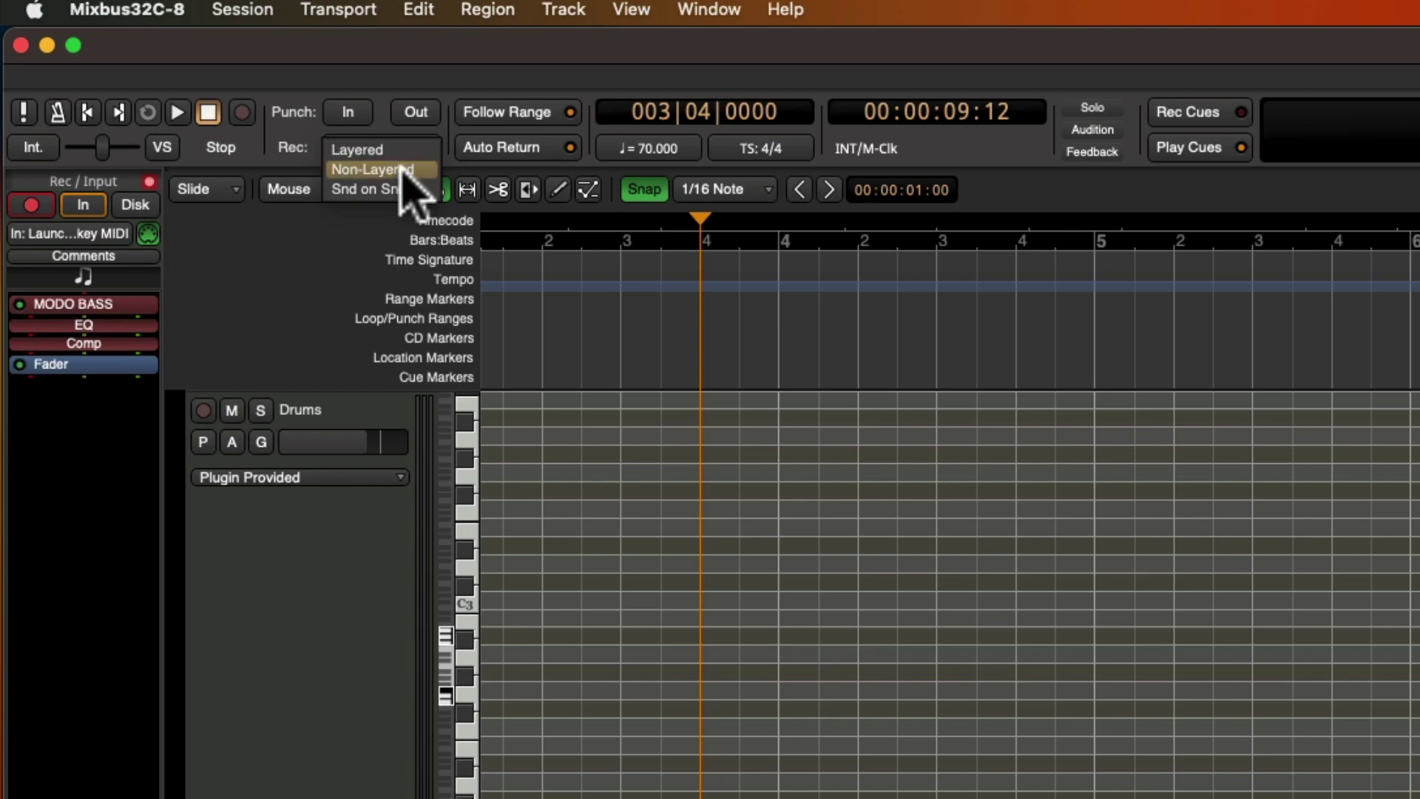
click(403, 171)
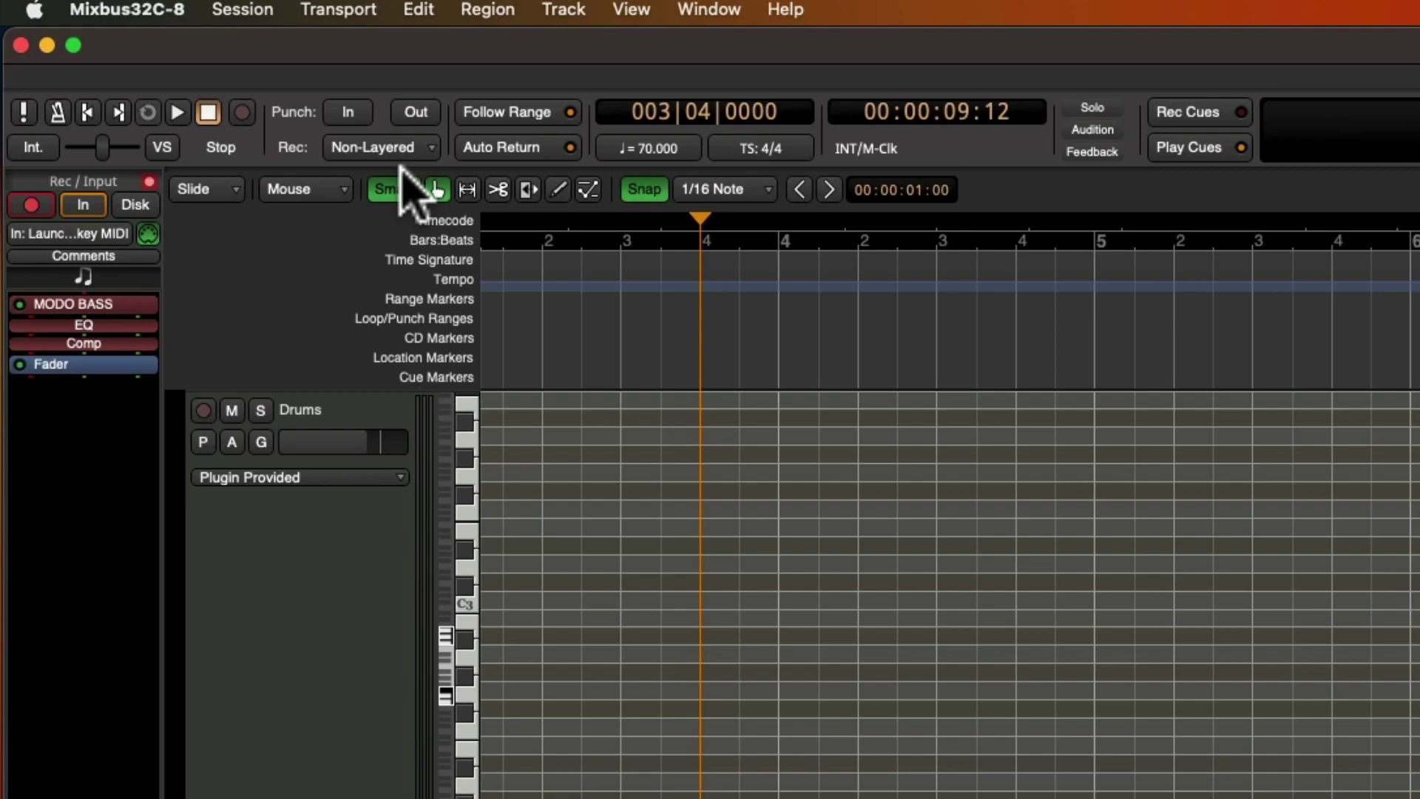
key(shift+r)
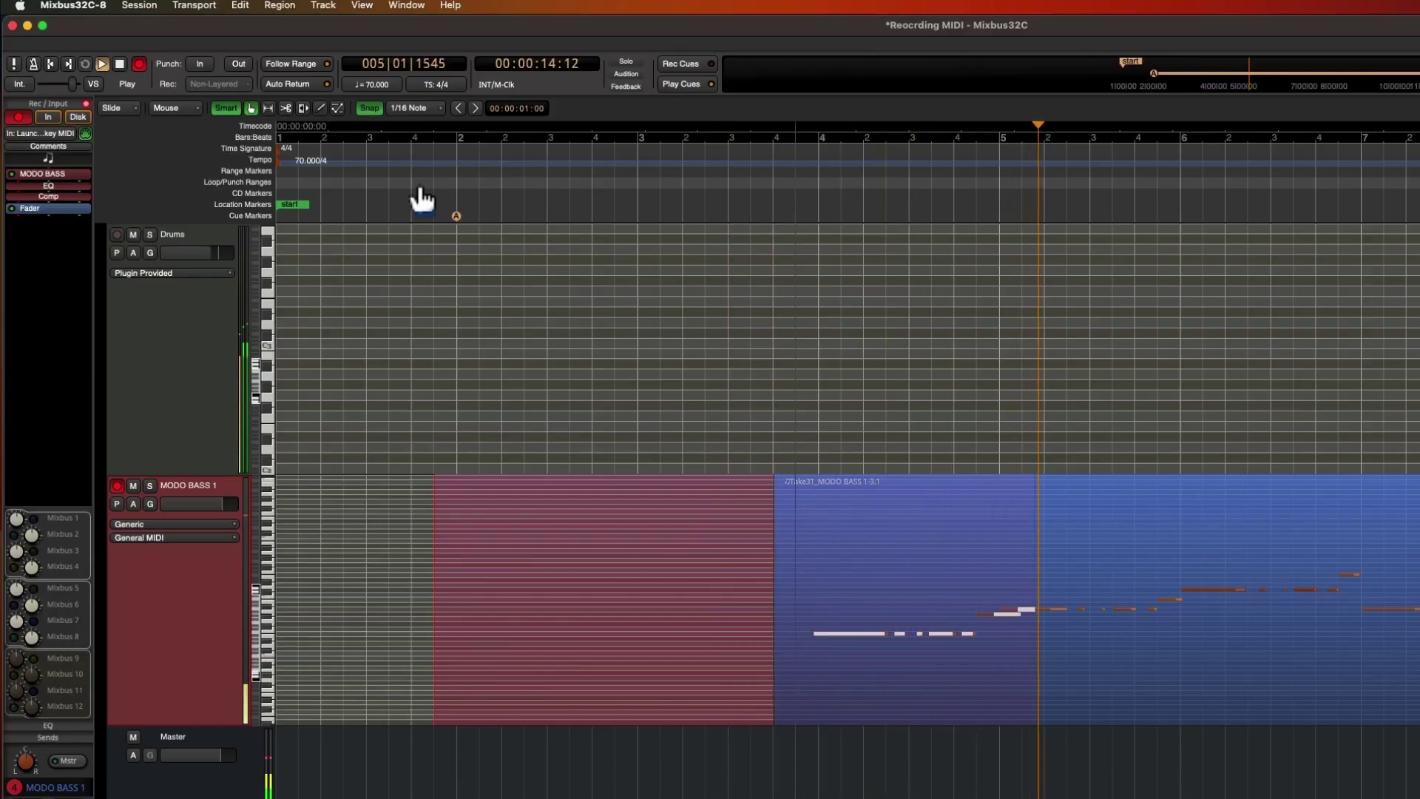
key(space)
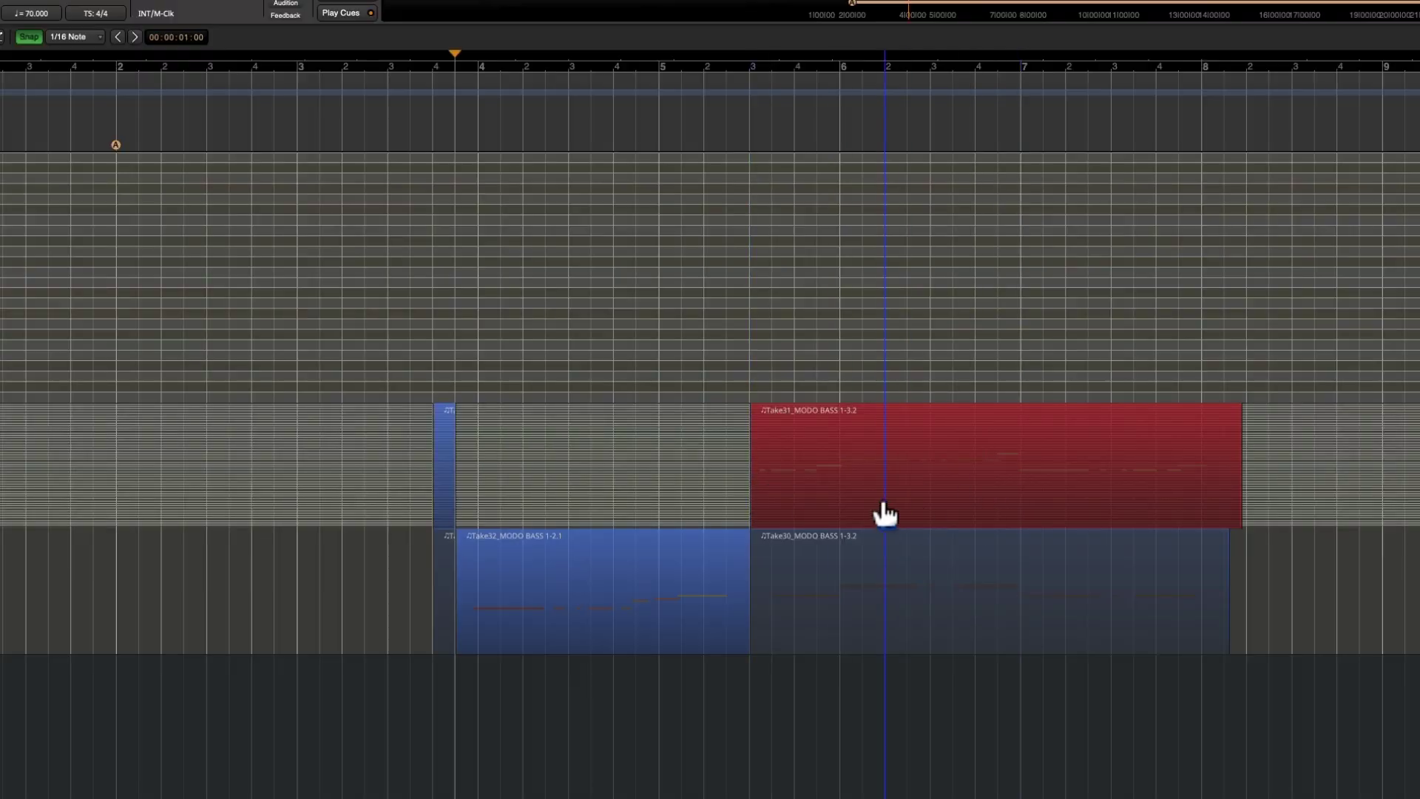
drag(769, 488, 458, 518)
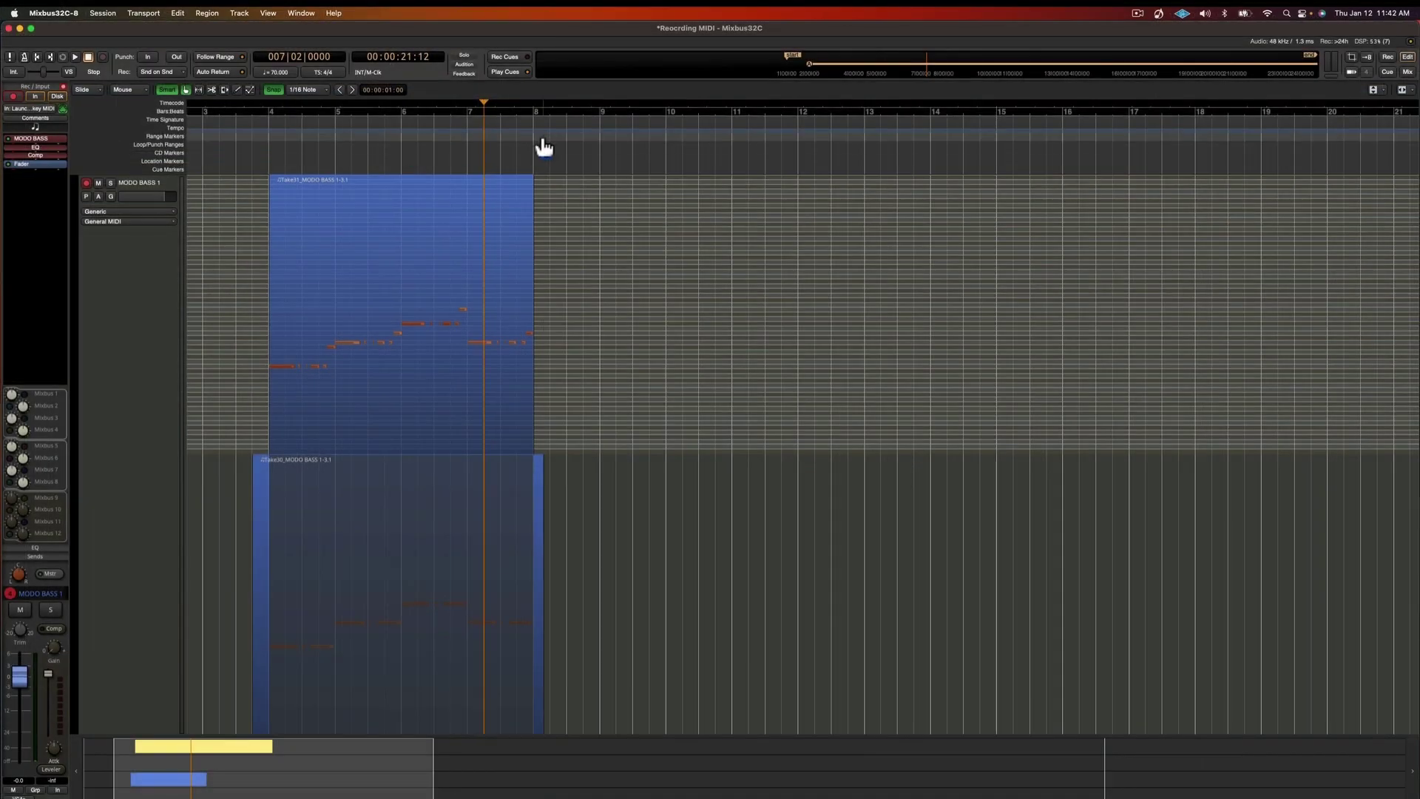
Move the playhead to 7|03|0000, switch the record mode to Layered, and record a bass take to just past bar 12.
click(501, 156)
click(161, 72)
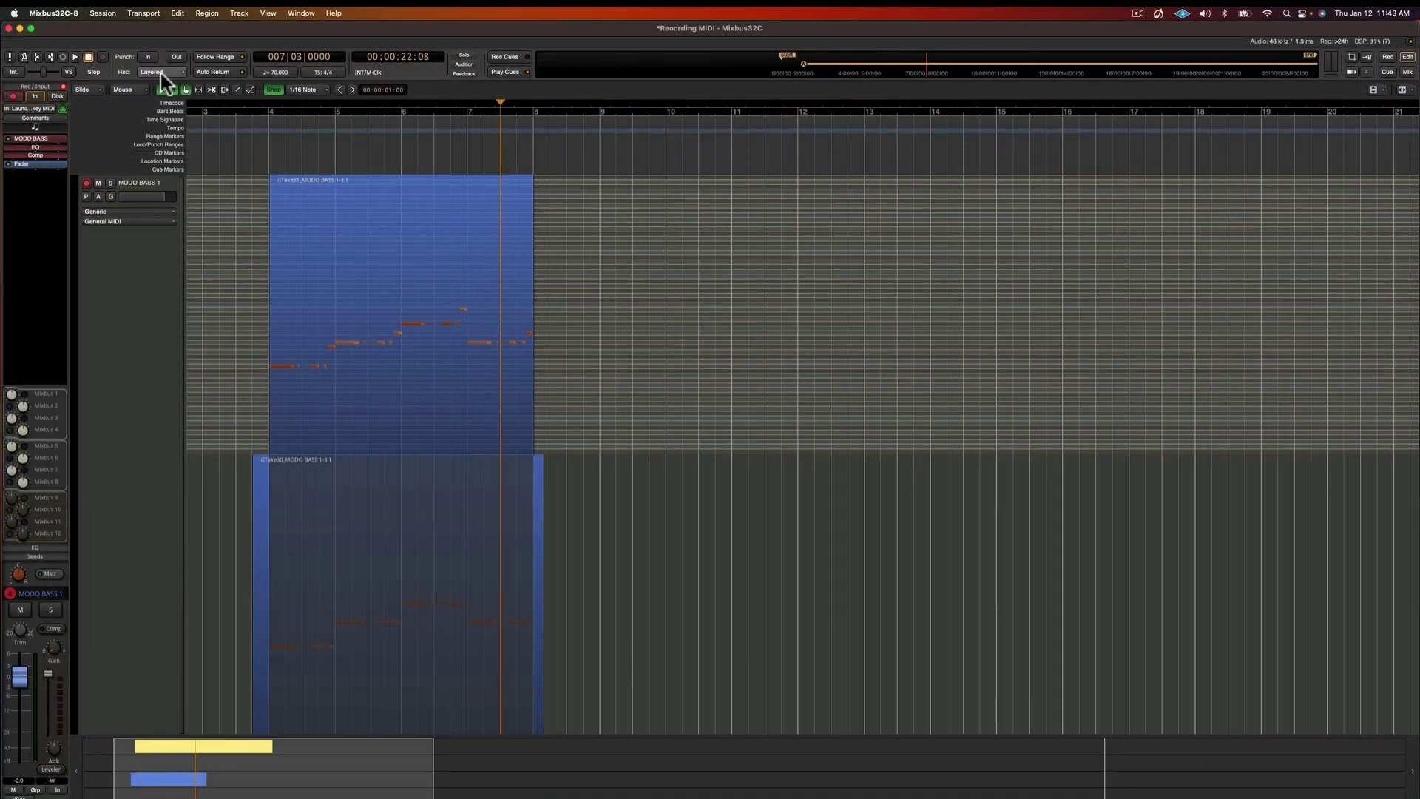
key(shift+less)
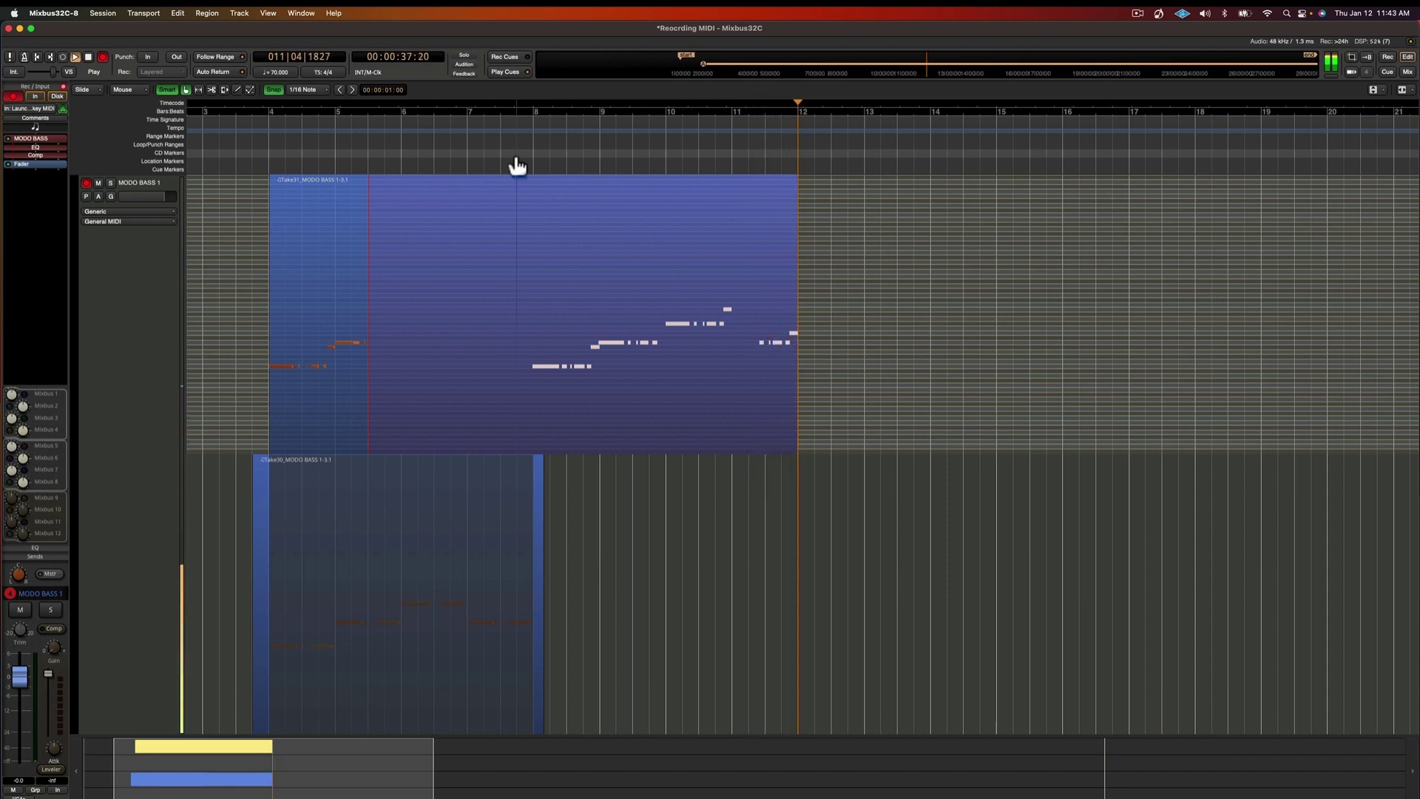
key(space)
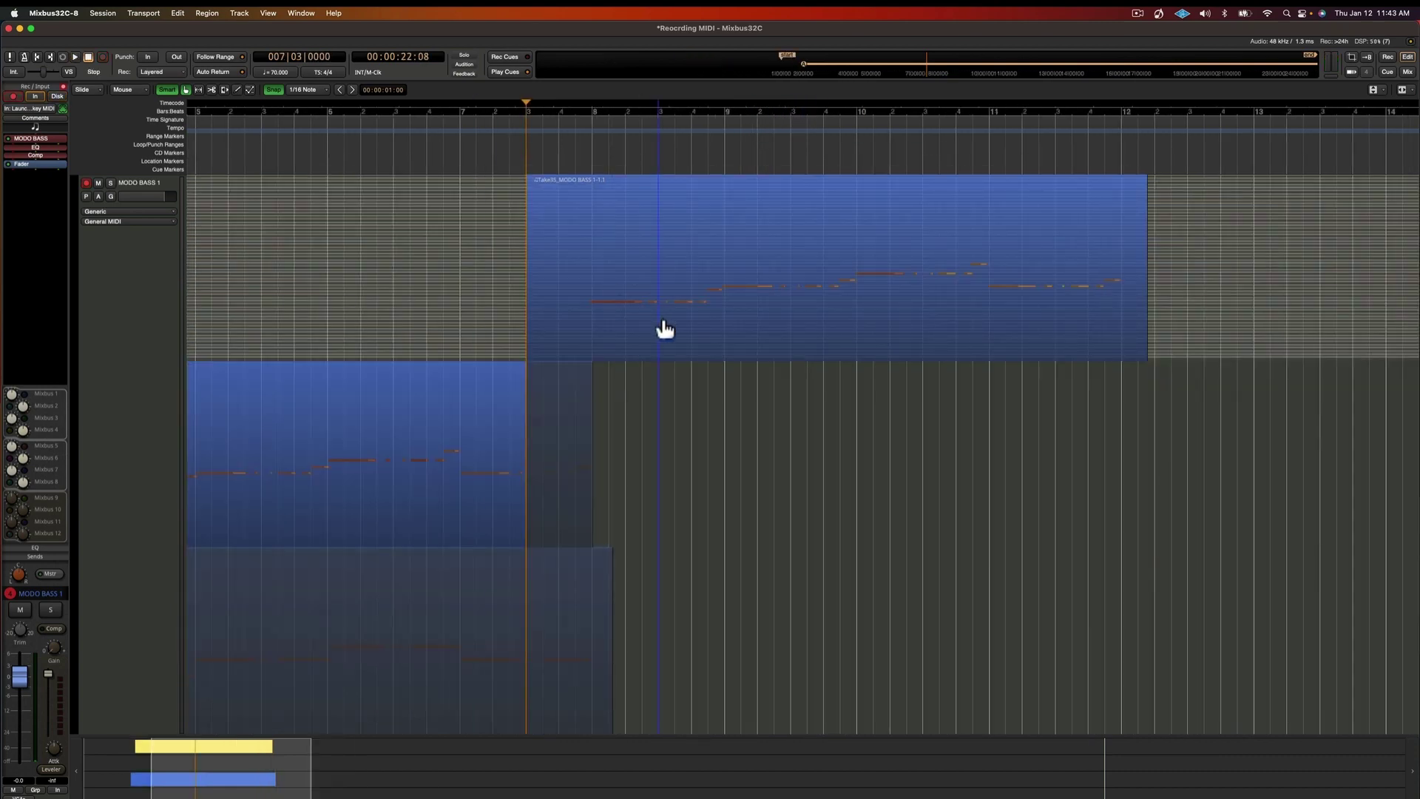
Quantize the new take's note starts to the main grid at strength 100 and trim the region's start to bar 8.
click(664, 329)
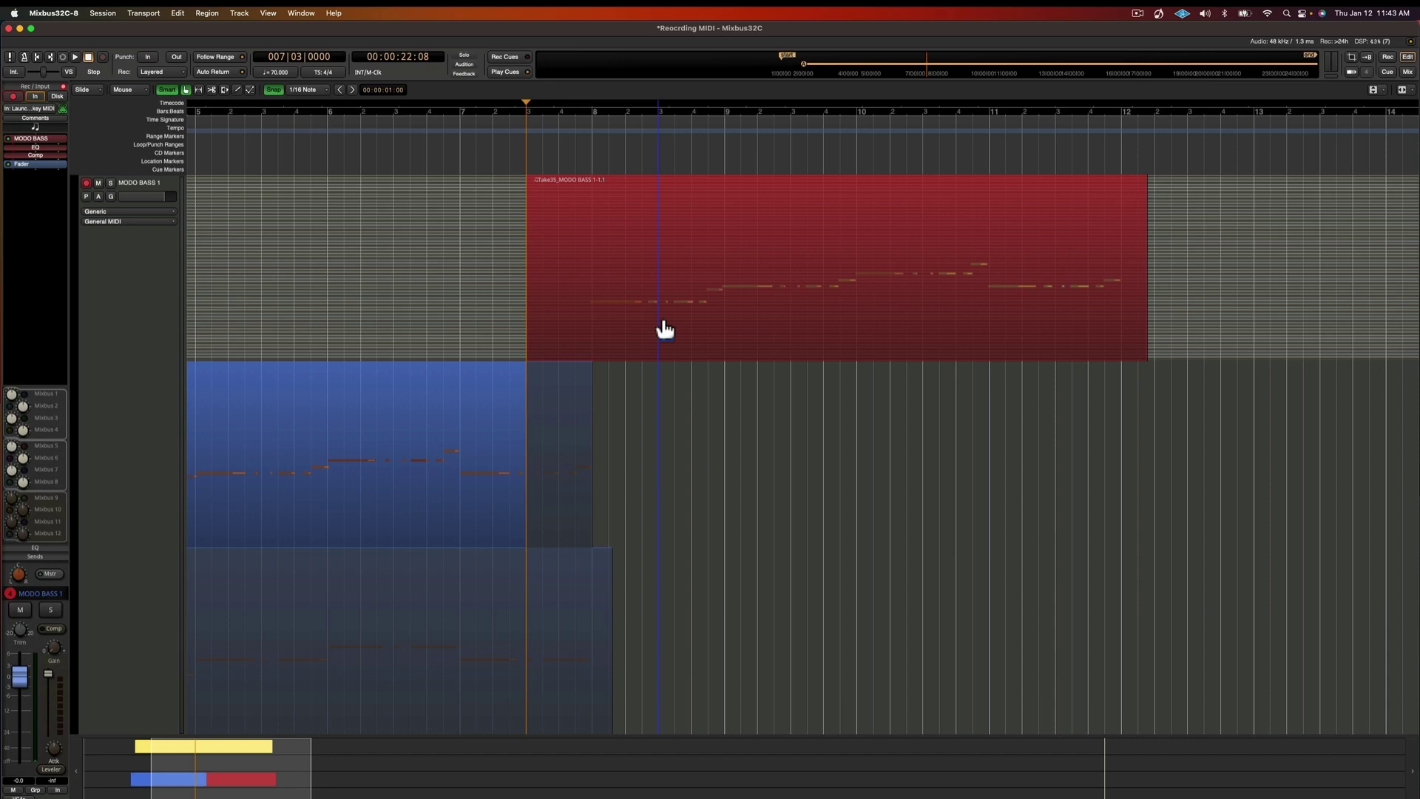
key(q)
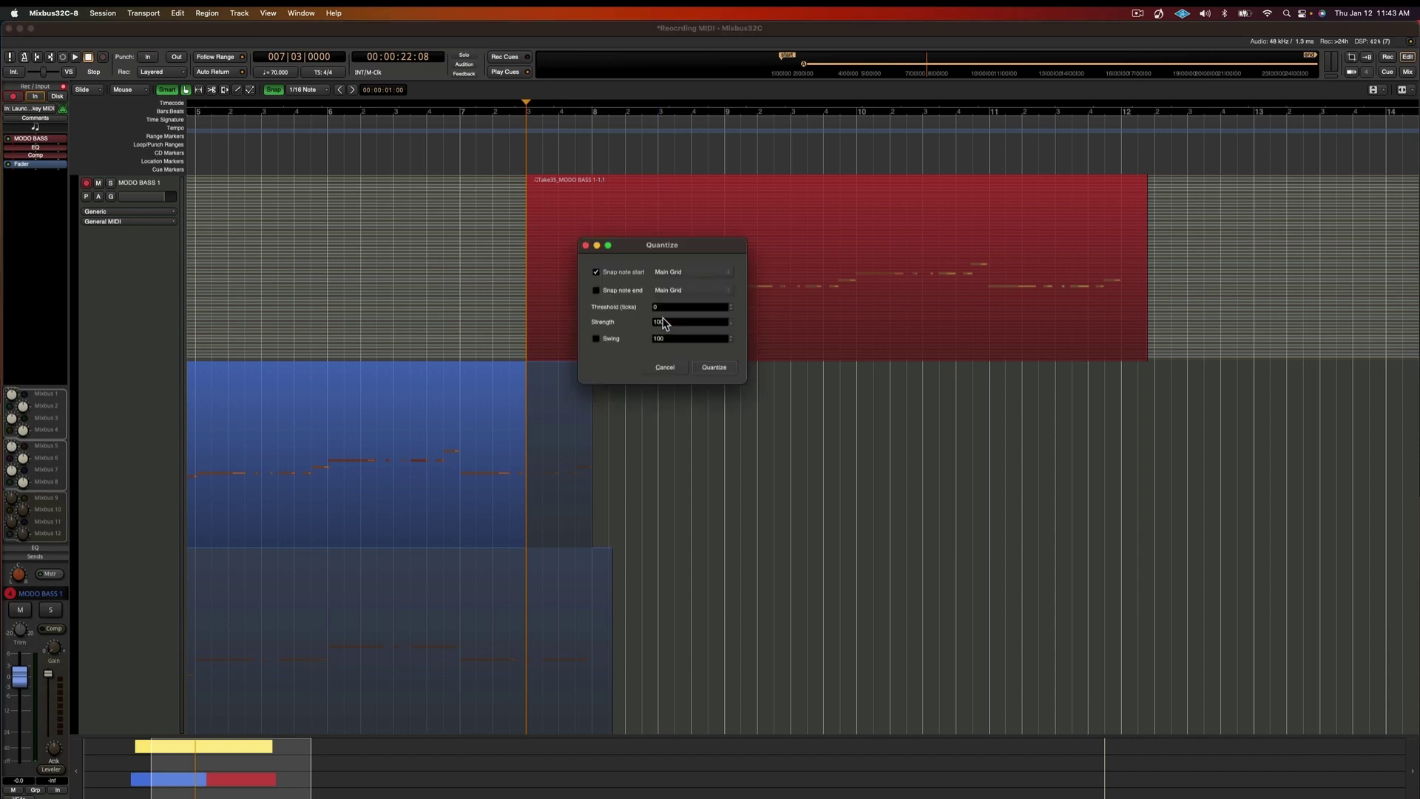
click(714, 367)
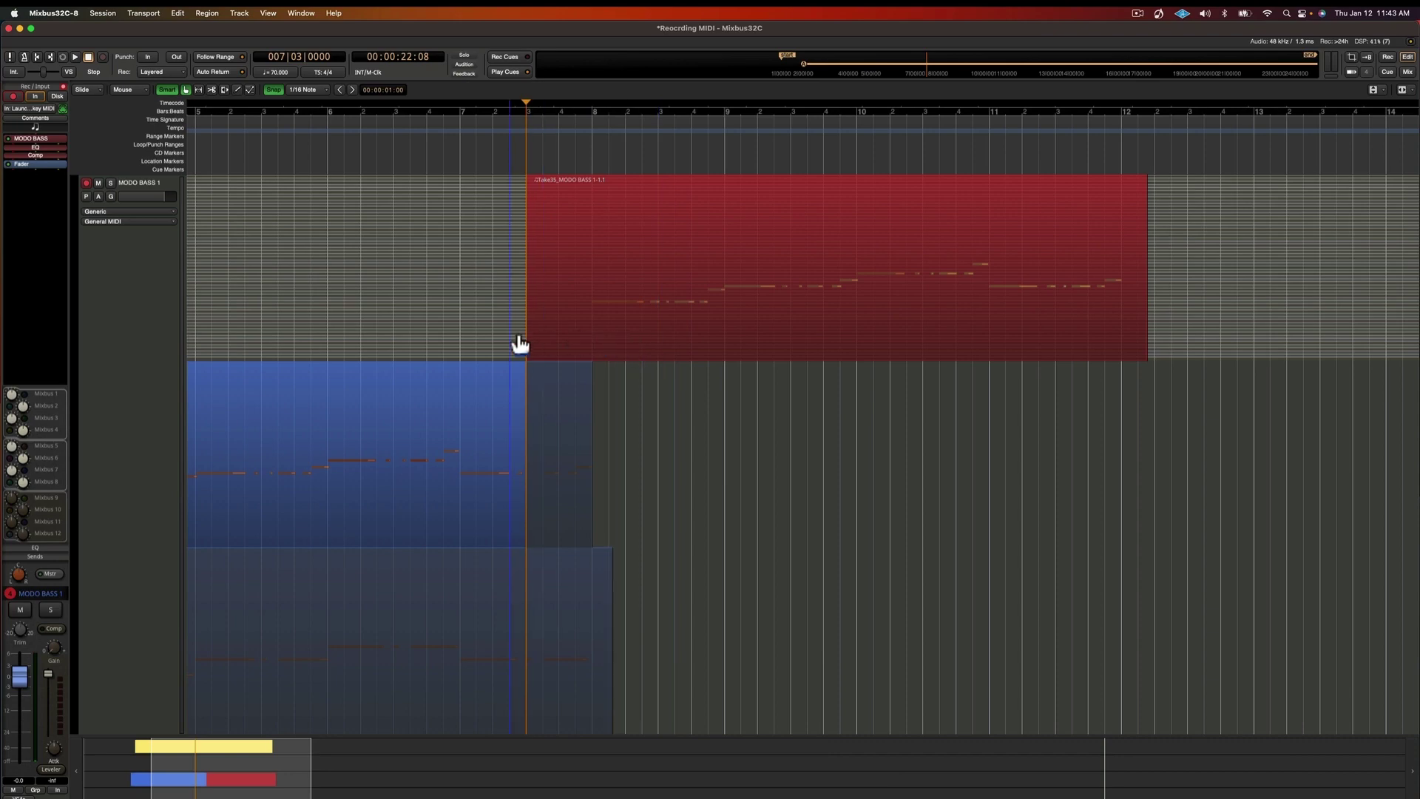
drag(540, 338, 572, 346)
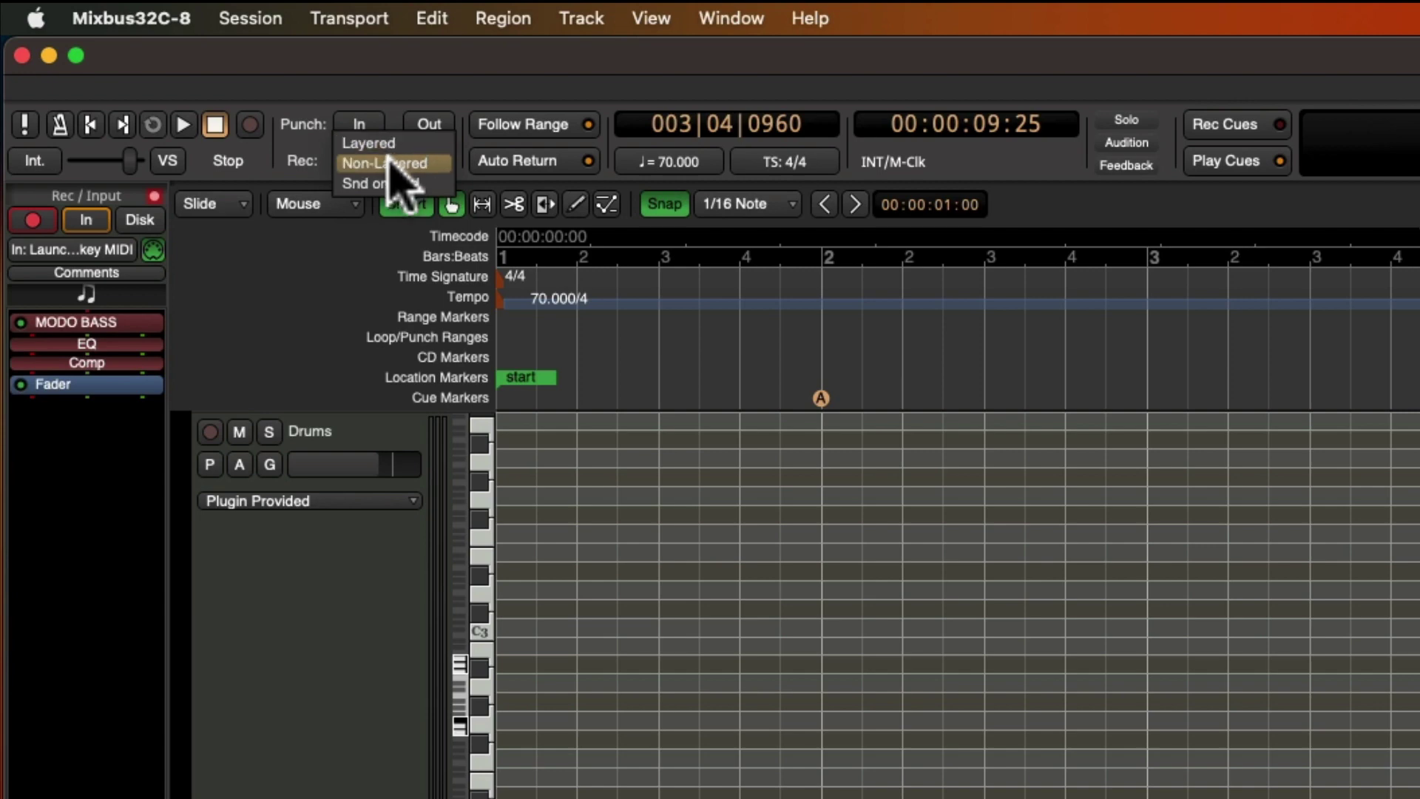
Set the record mode to Snd on Snd and record a melody take over the existing bass regions on MODO BASS 1.
click(160, 80)
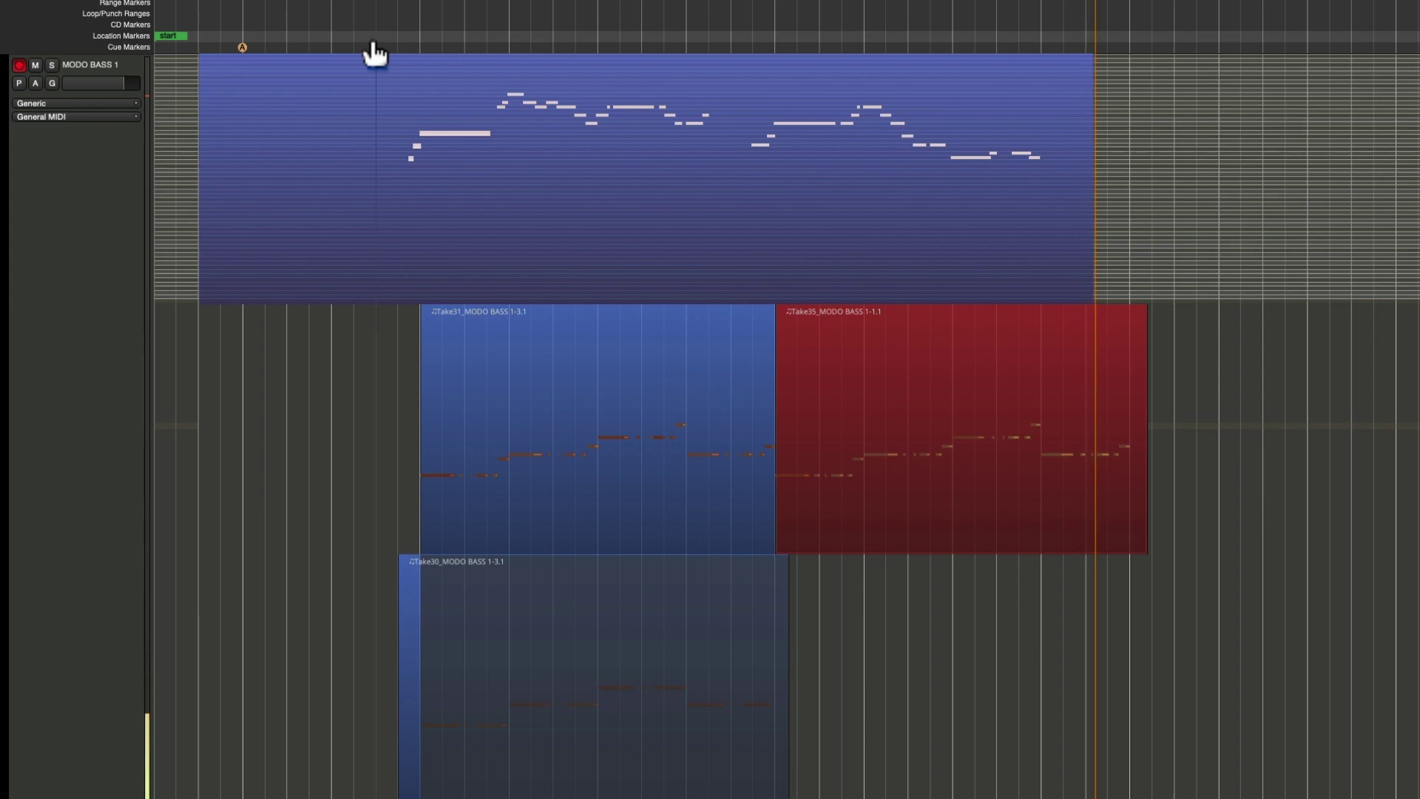
key(space)
Quantize the note starts of the Take37 melody region to 1/32 Note at strength 100 and play it back from 3|04.
key(f)
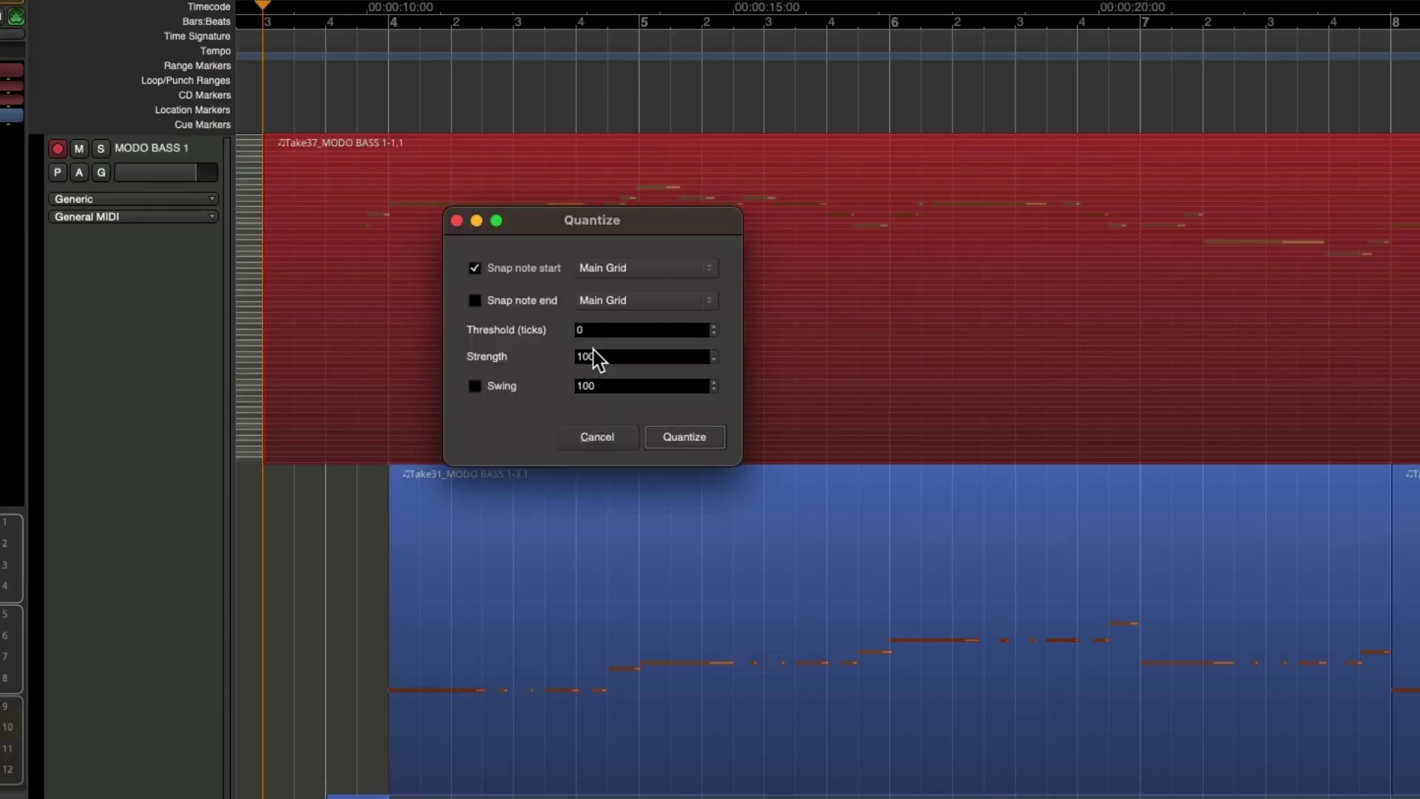
click(633, 268)
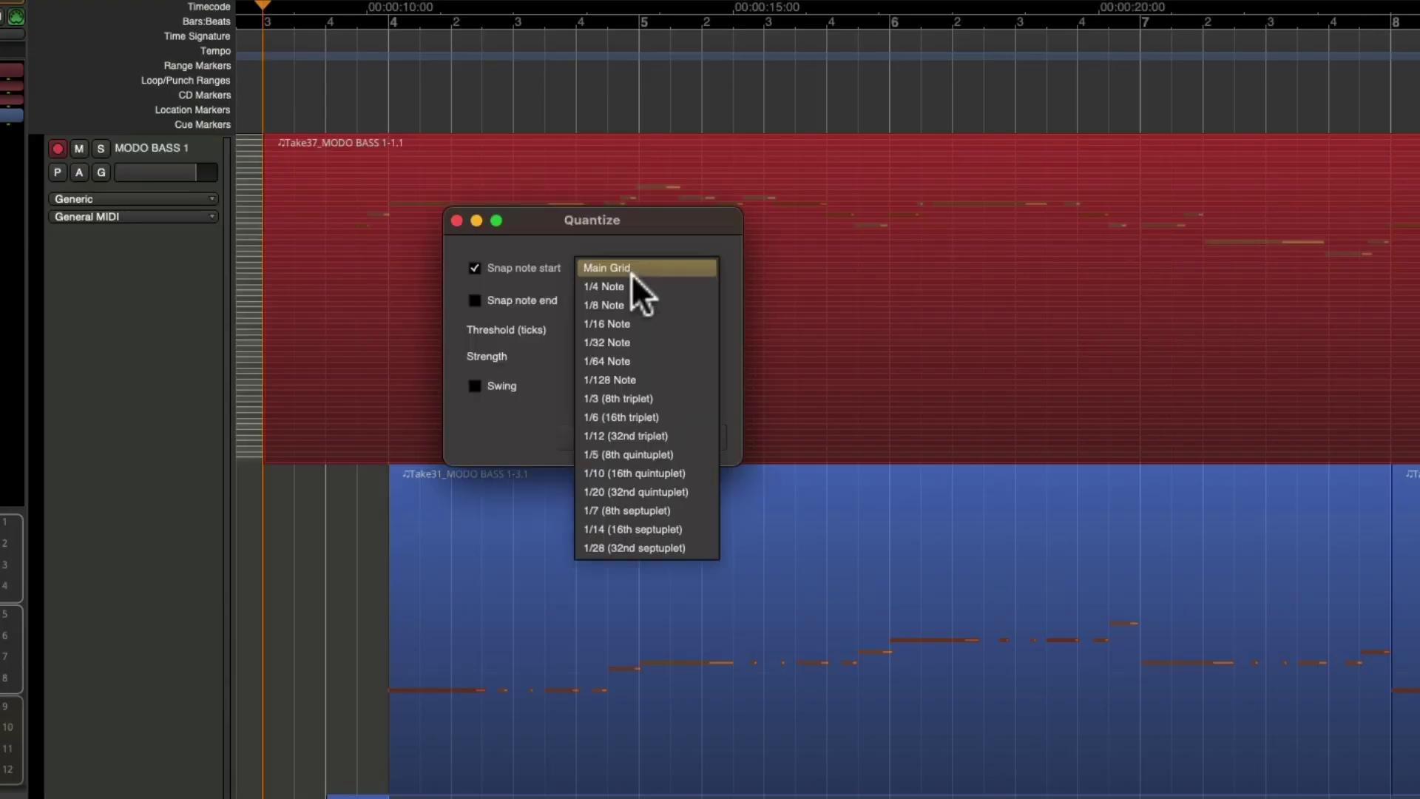
click(633, 340)
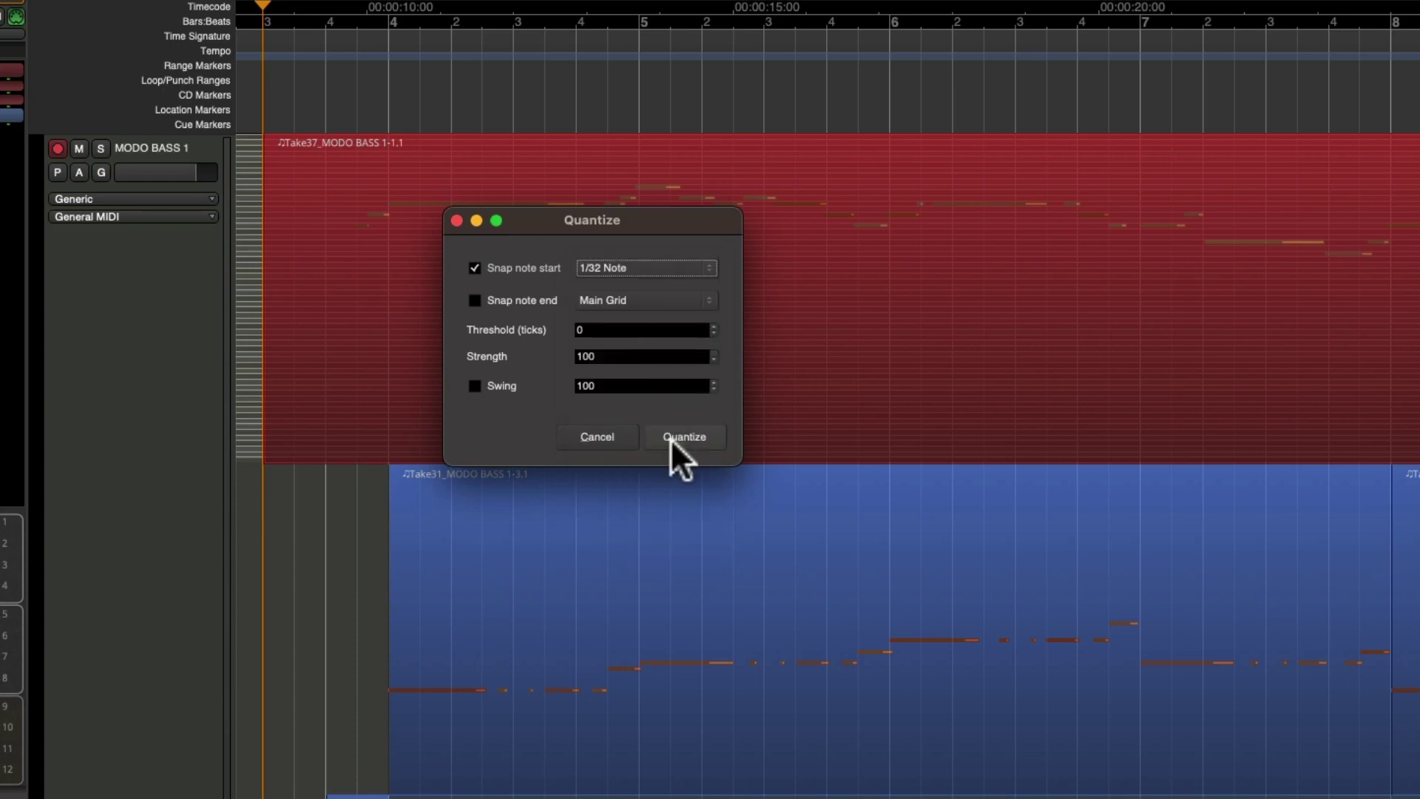
click(671, 438)
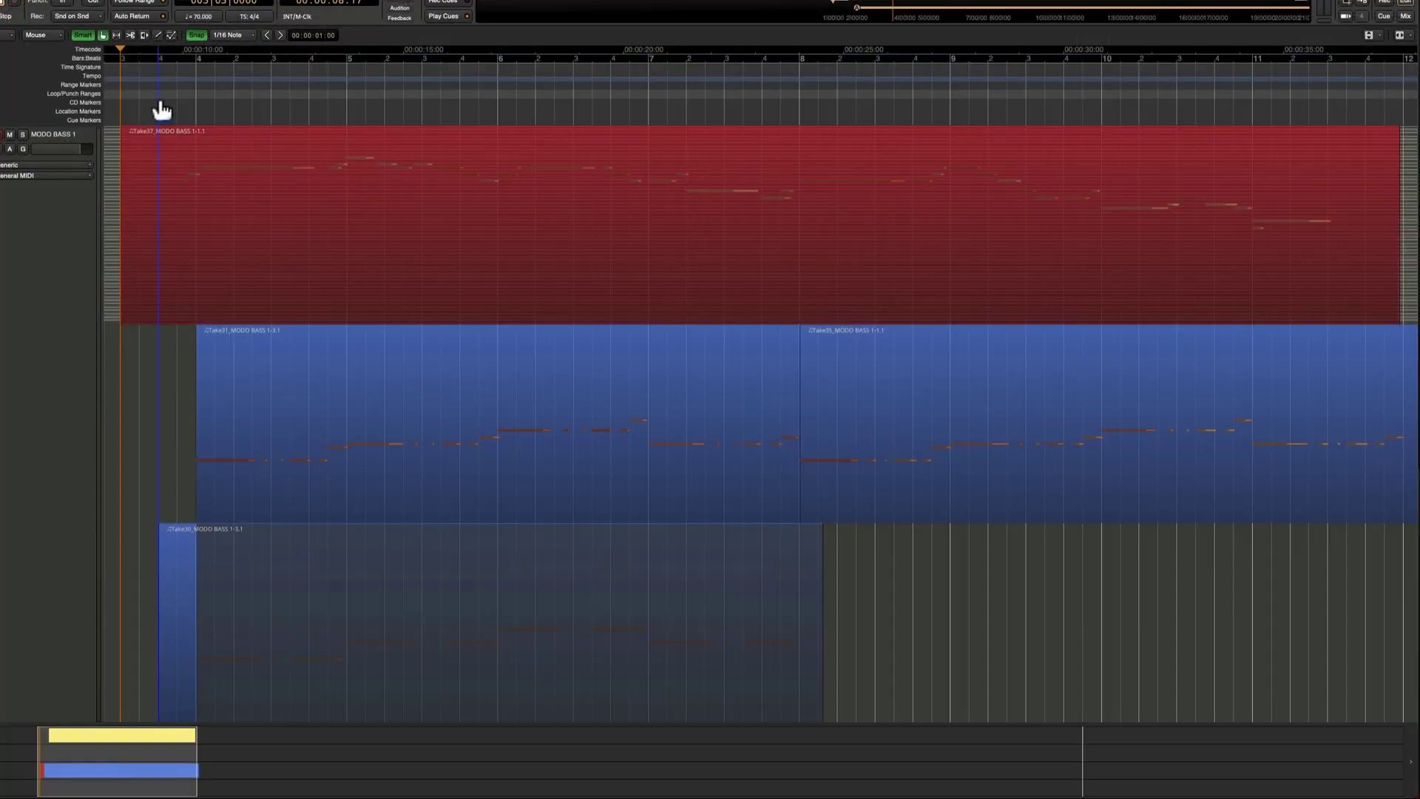
key(space)
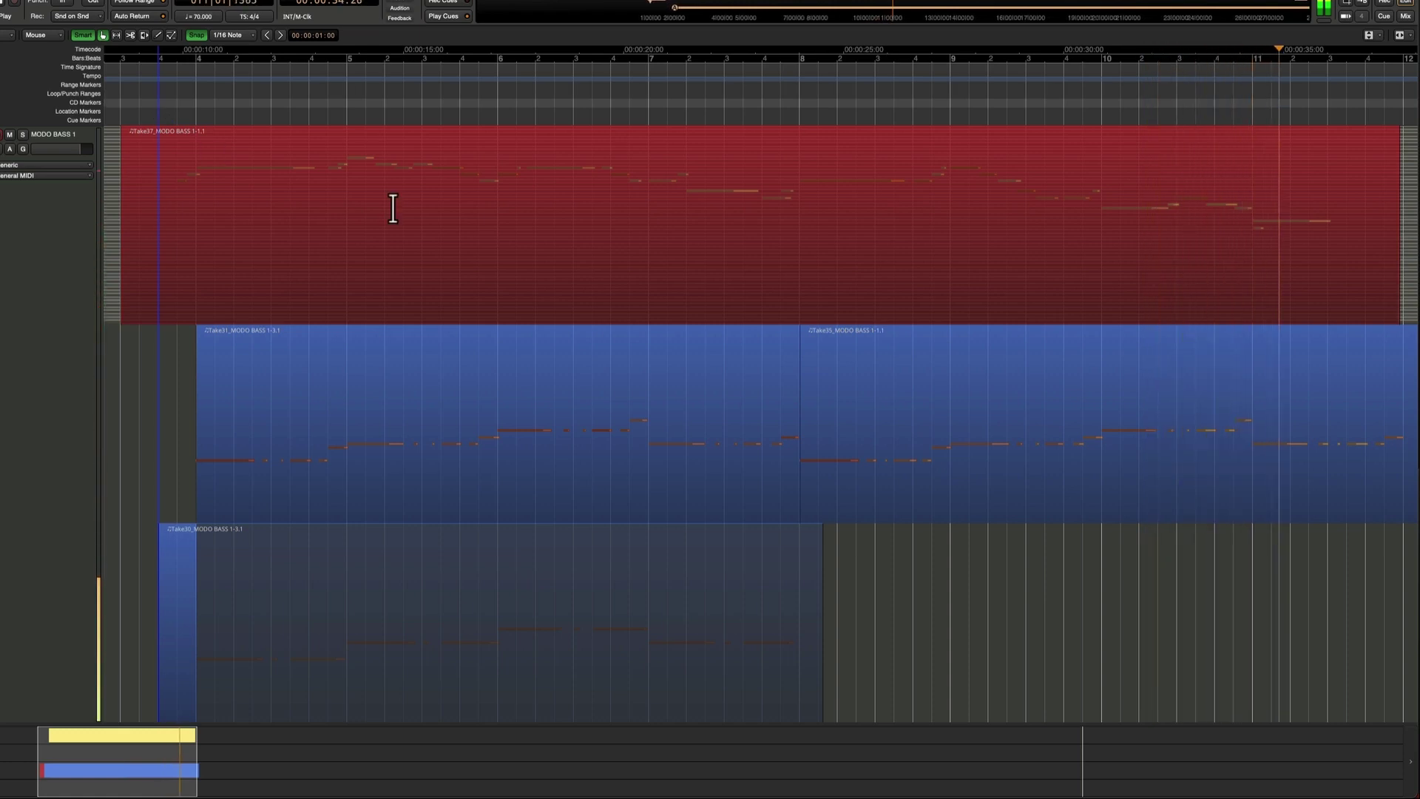
key(space)
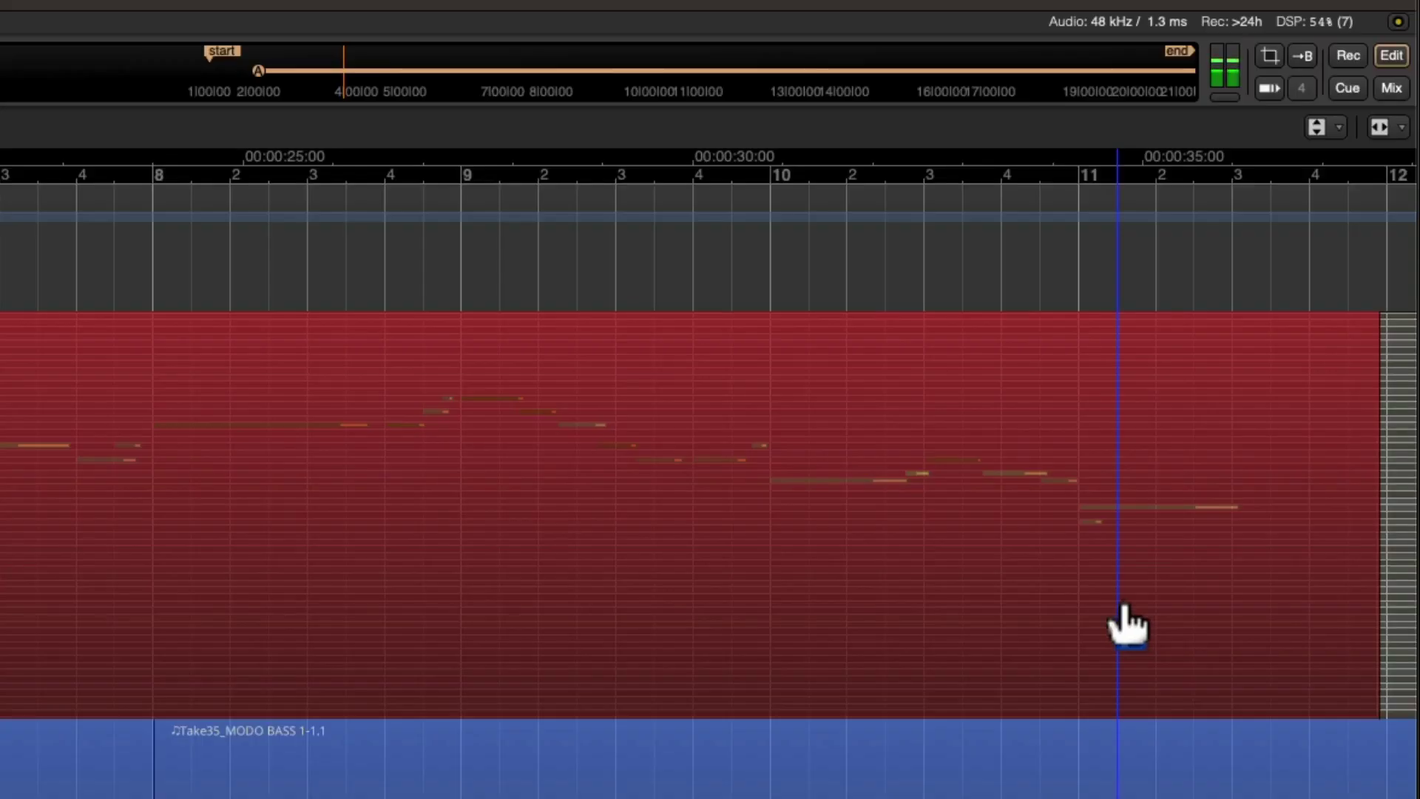
Delete the stray short note at bar 11 of the Take37 melody region and play the arrangement back.
click(1106, 581)
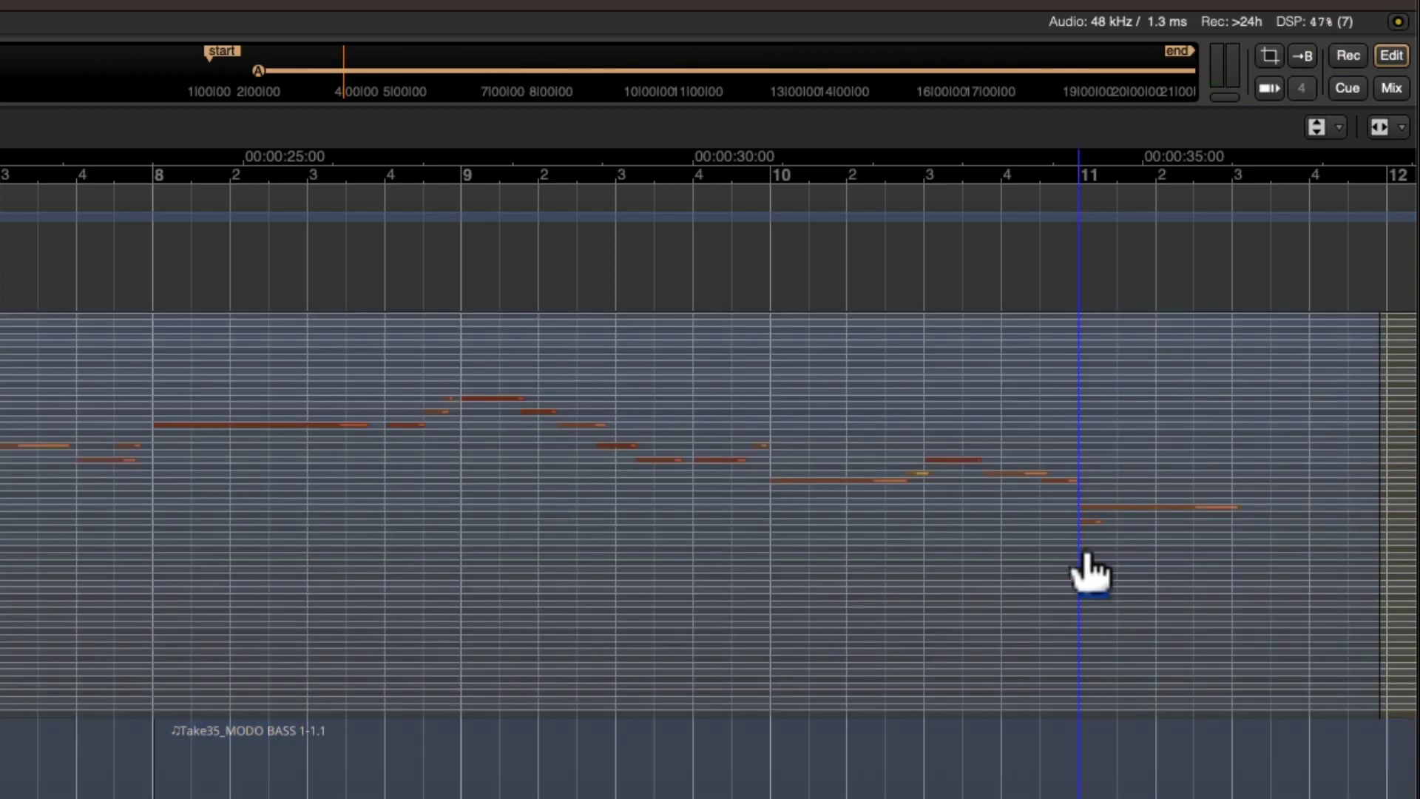
click(1088, 546)
click(1097, 523)
key(space)
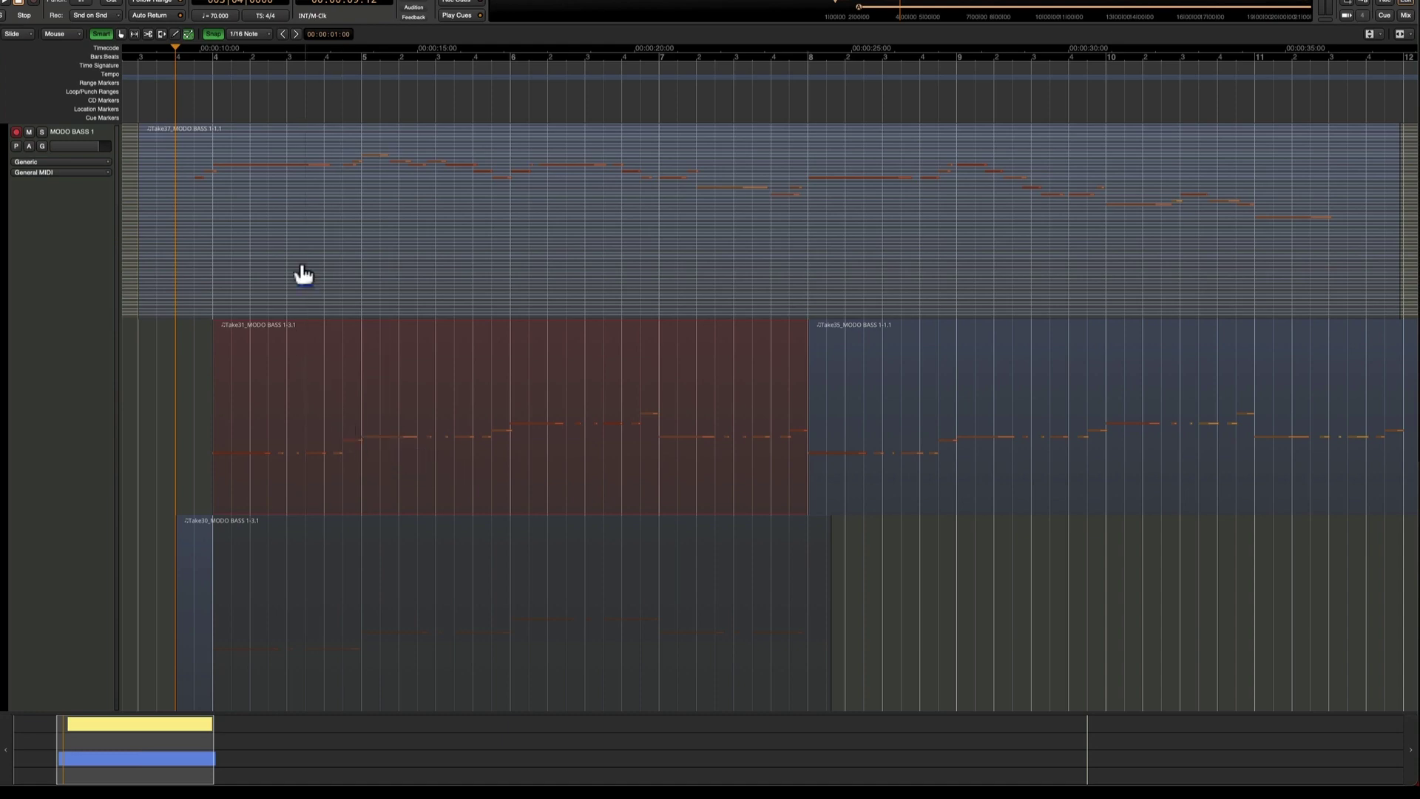
key(ctrl+a)
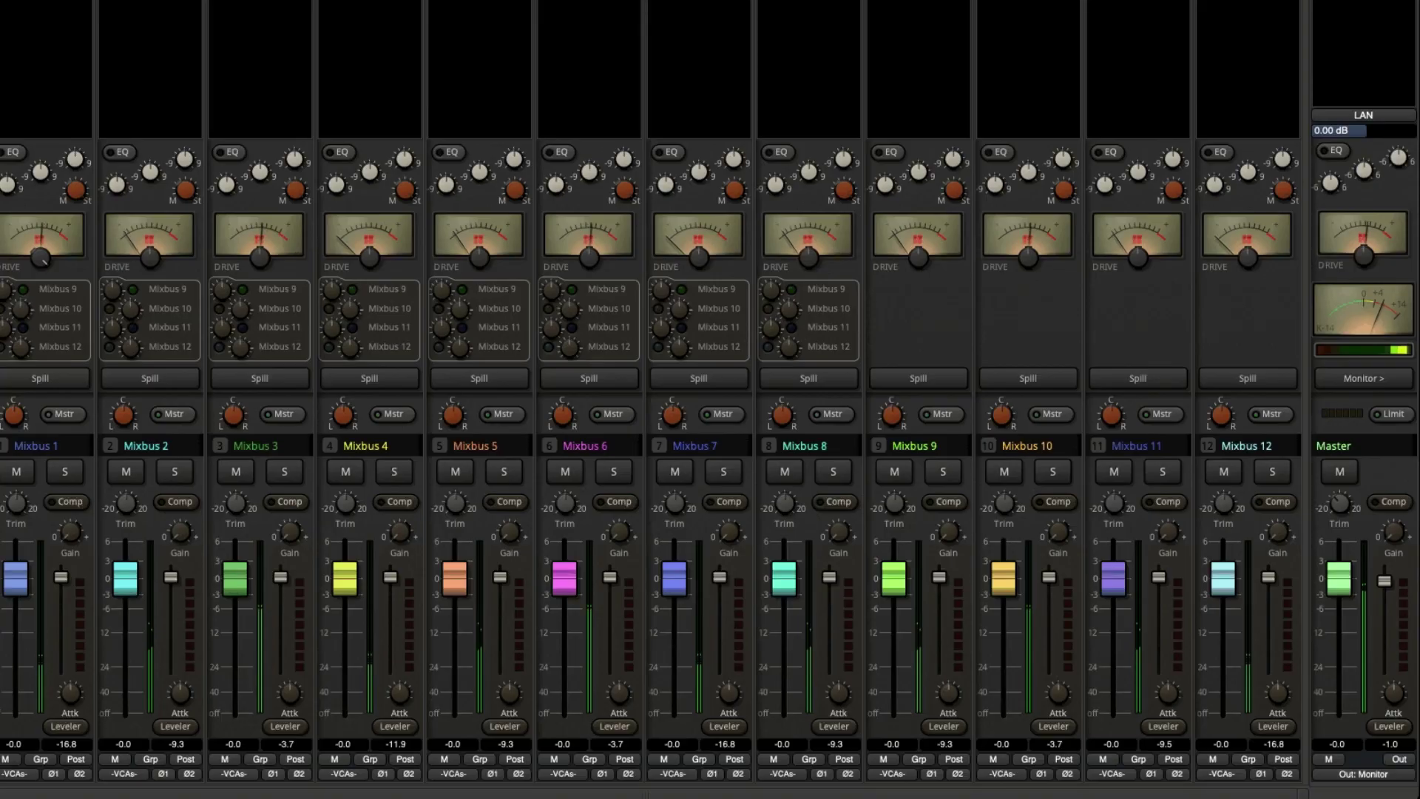